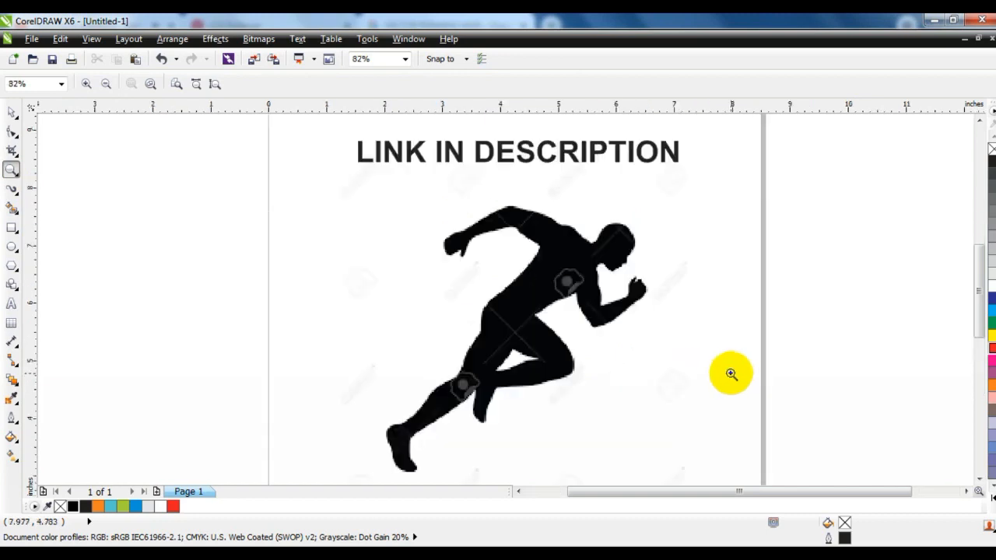
# - Move the runner bitmap off the page into the empty area beside it and enlarge it to about 10.96 in square
pyautogui.rightClick(644, 335)
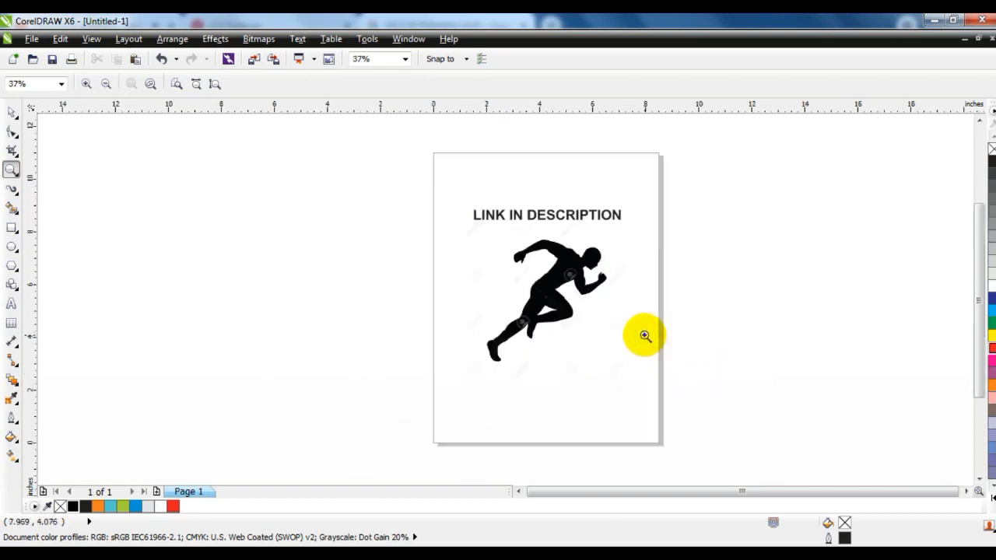
pyautogui.click(11, 115)
pyautogui.click(518, 491)
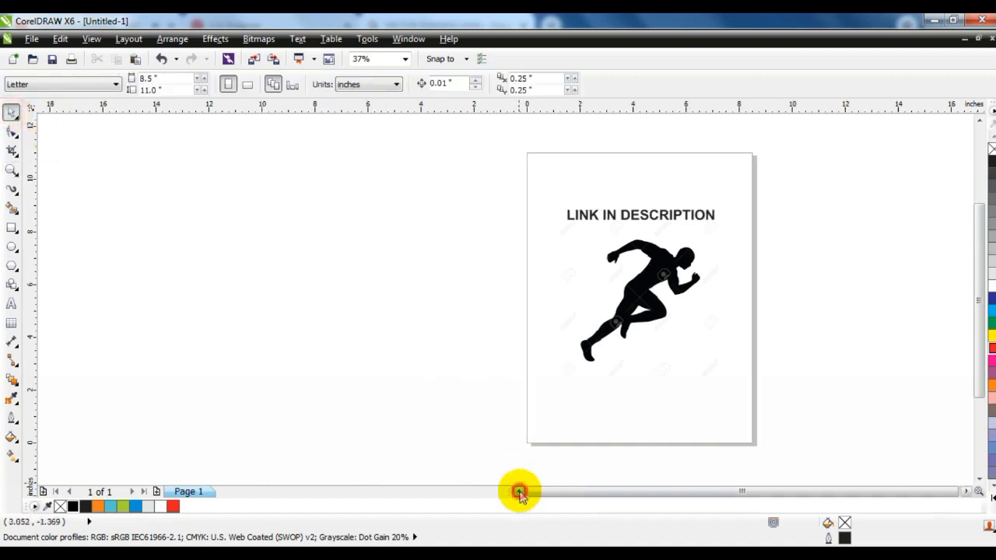
pyautogui.click(660, 310)
pyautogui.moveTo(647, 297); pyautogui.dragTo(402, 297)
pyautogui.moveTo(308, 204); pyautogui.dragTo(231, 133)
pyautogui.moveTo(482, 382); pyautogui.dragTo(534, 444)
pyautogui.click(518, 491)
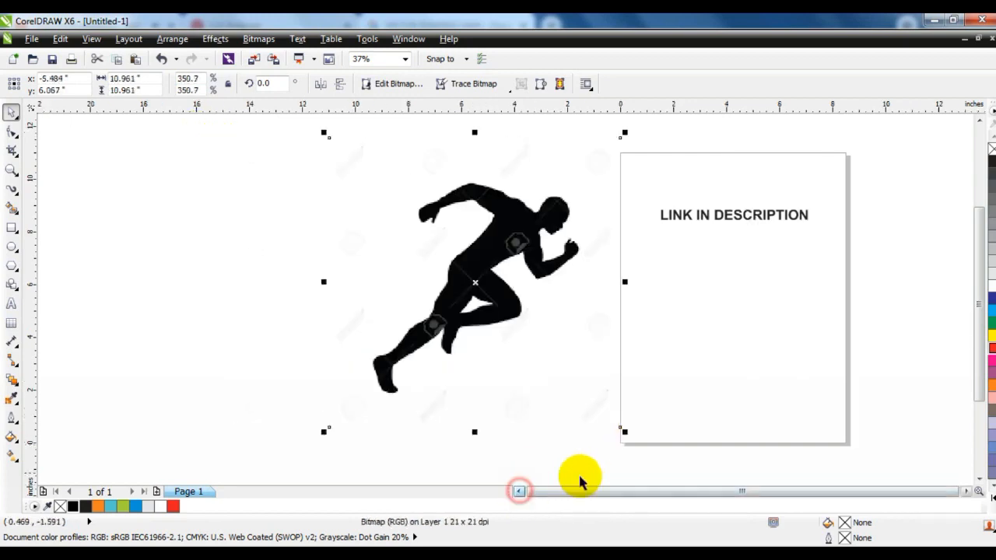
# - Convert the runner image to a 300 dpi bitmap in Grayscale (8-bit) color mode
pyautogui.click(258, 39)
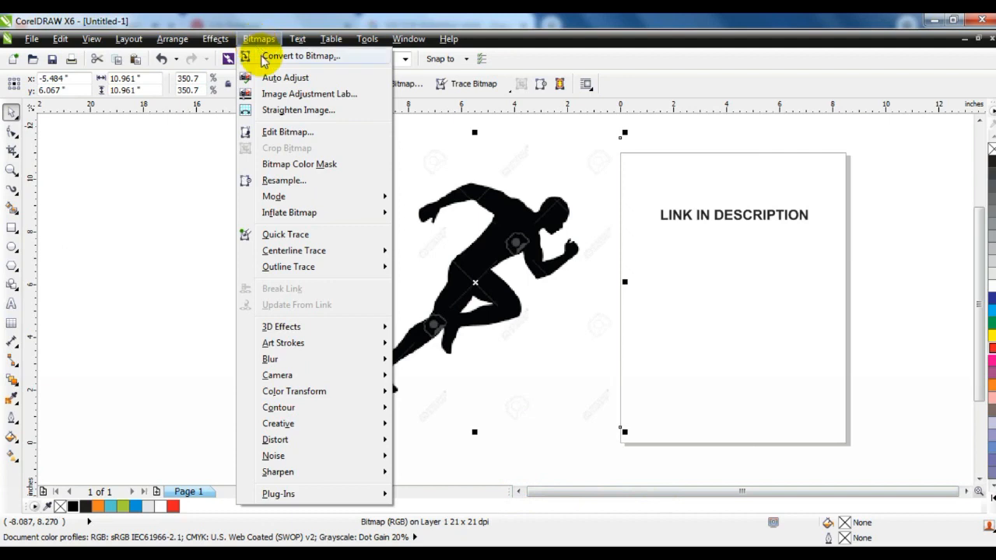
pyautogui.click(263, 60)
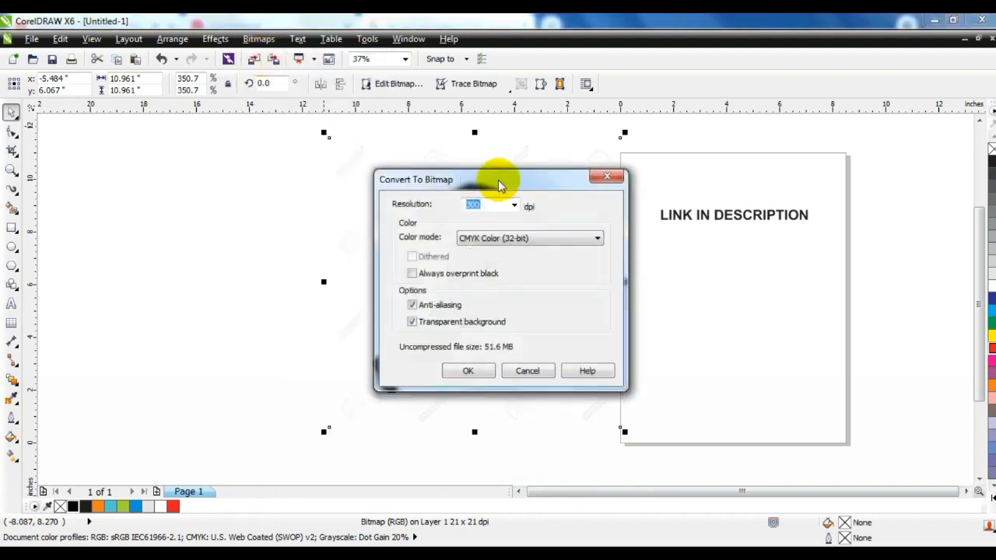
pyautogui.moveTo(501, 177); pyautogui.dragTo(746, 177)
pyautogui.click(745, 230)
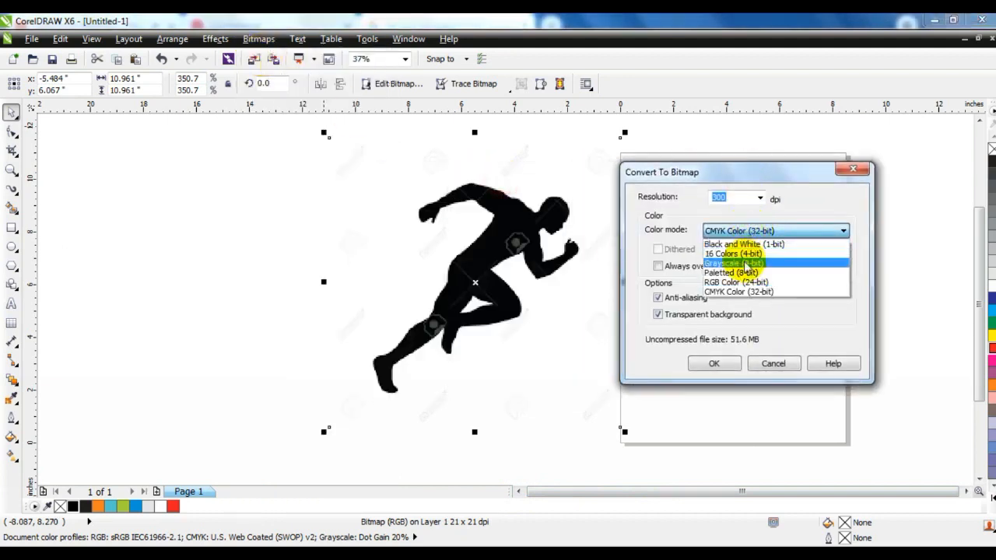
pyautogui.click(745, 264)
pyautogui.click(711, 362)
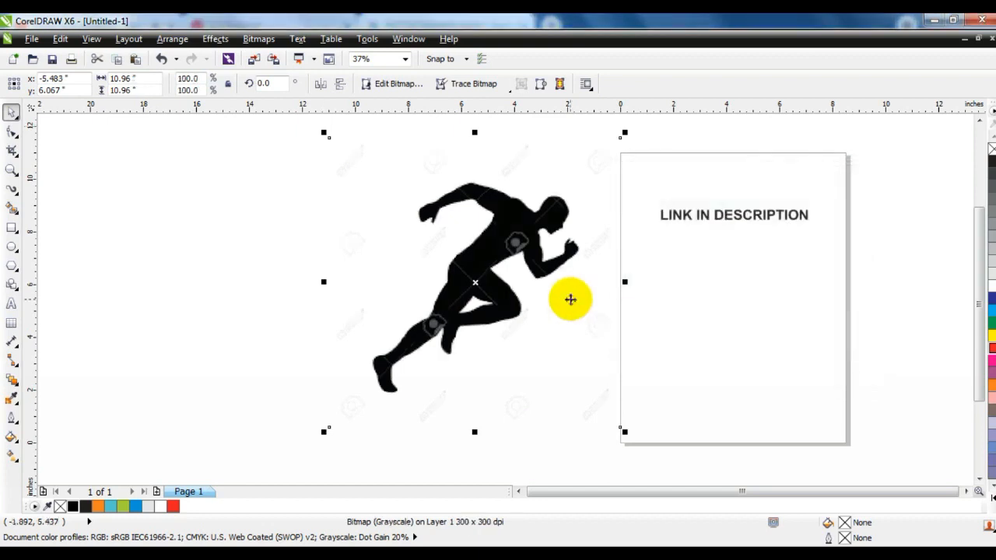
# - Convert the runner bitmap's mode to Black and White (1-bit) using the Line Art conversion method
pyautogui.click(12, 169)
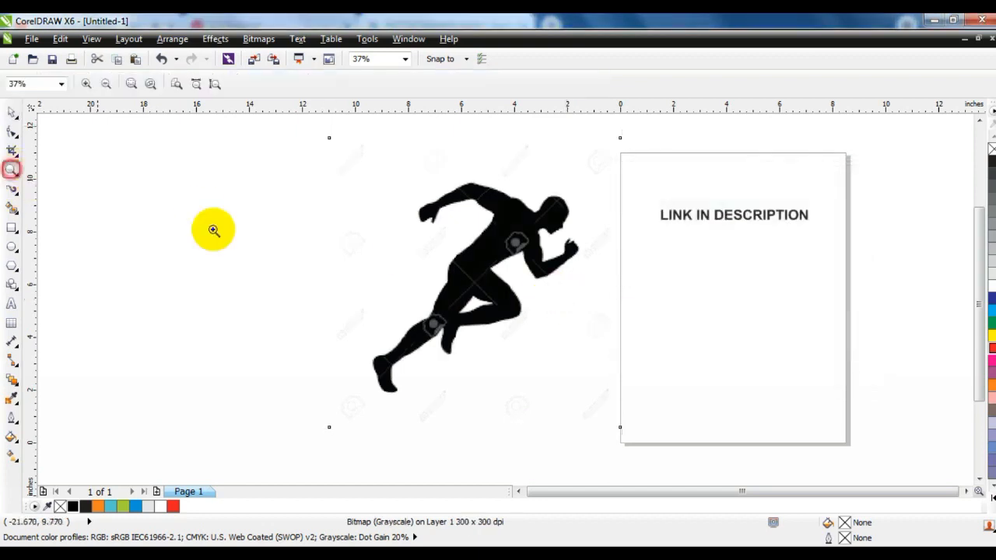
pyautogui.moveTo(338, 153); pyautogui.dragTo(610, 406)
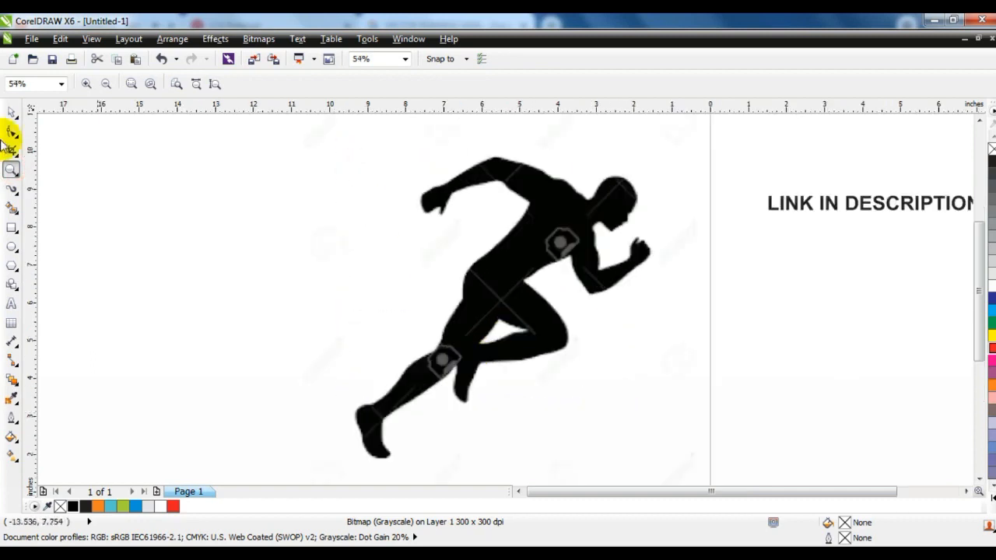
pyautogui.click(11, 107)
pyautogui.click(258, 38)
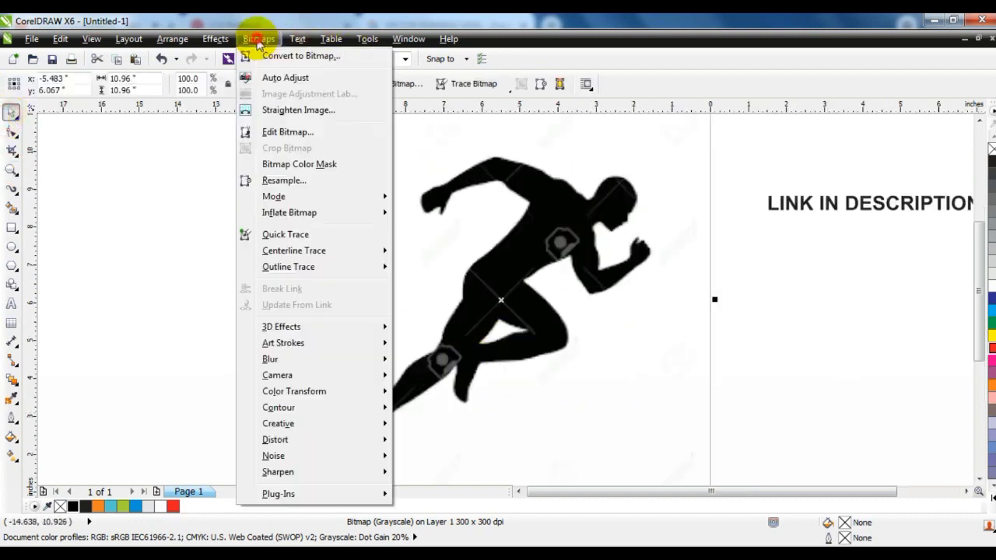
pyautogui.moveTo(269, 196)
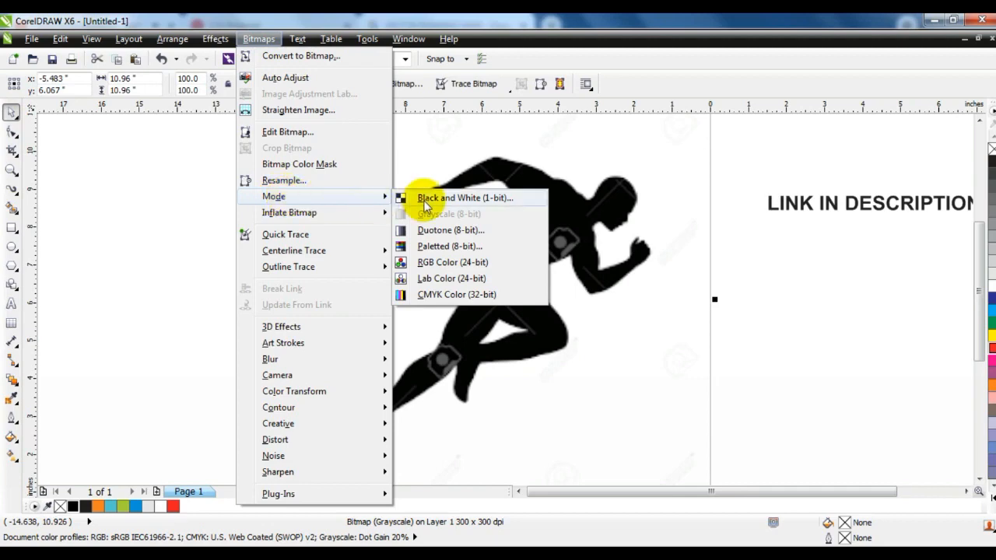
pyautogui.click(422, 200)
pyautogui.moveTo(618, 131); pyautogui.dragTo(892, 130)
pyautogui.click(736, 313)
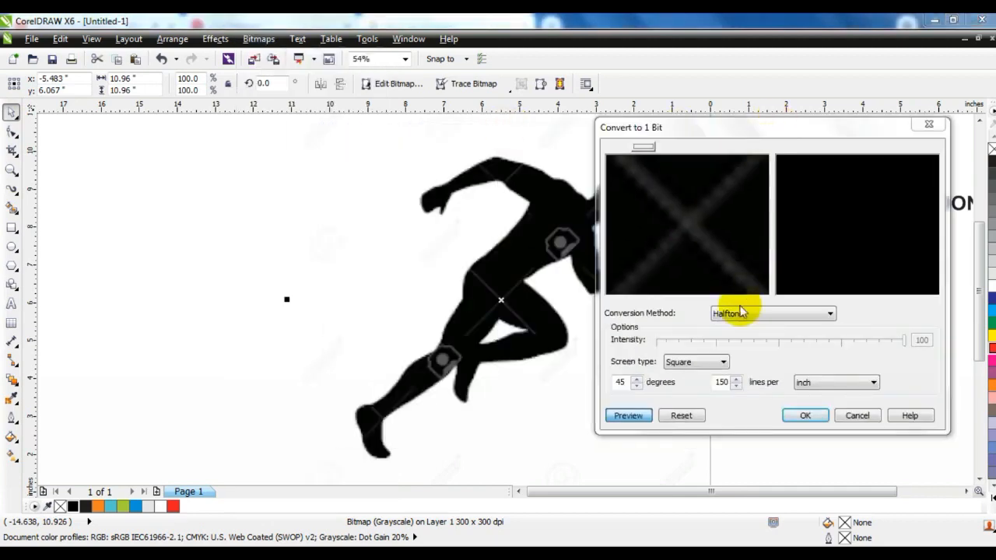
pyautogui.click(731, 326)
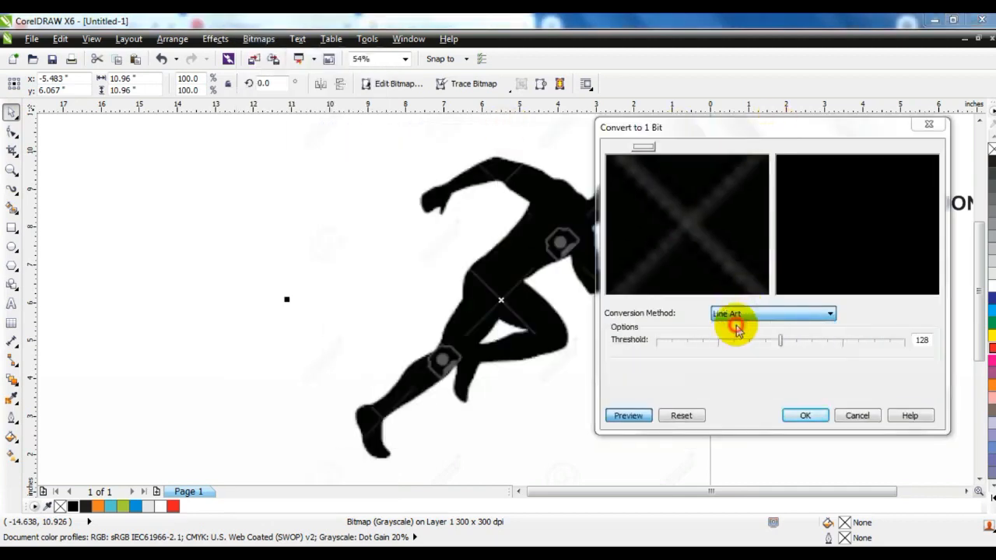
pyautogui.click(809, 415)
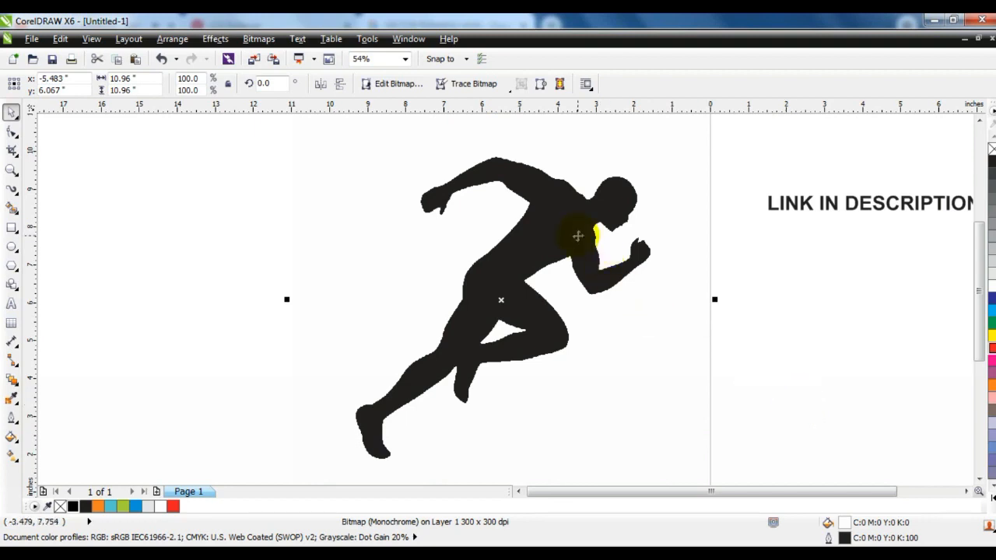
# - Trace the monochrome runner bitmap with Outline Trace for a low quality image, keeping the default trace settings
pyautogui.rightClick(577, 236)
pyautogui.moveTo(669, 70)
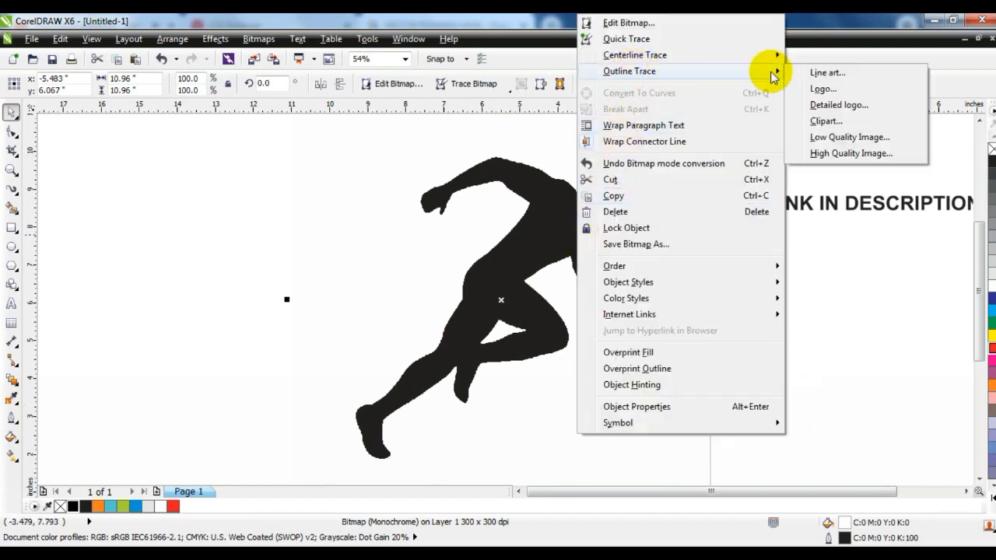
pyautogui.click(838, 135)
pyautogui.click(443, 316)
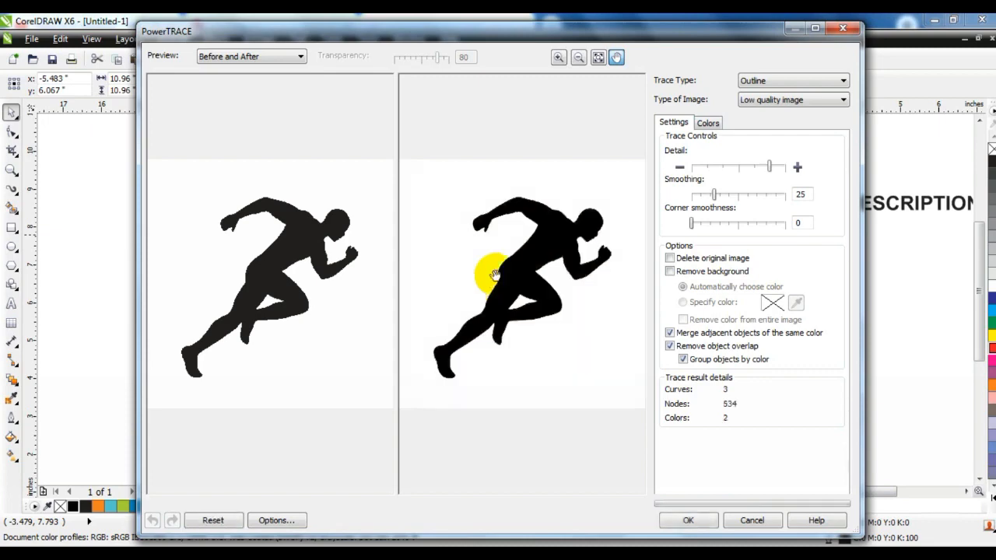
pyautogui.click(690, 517)
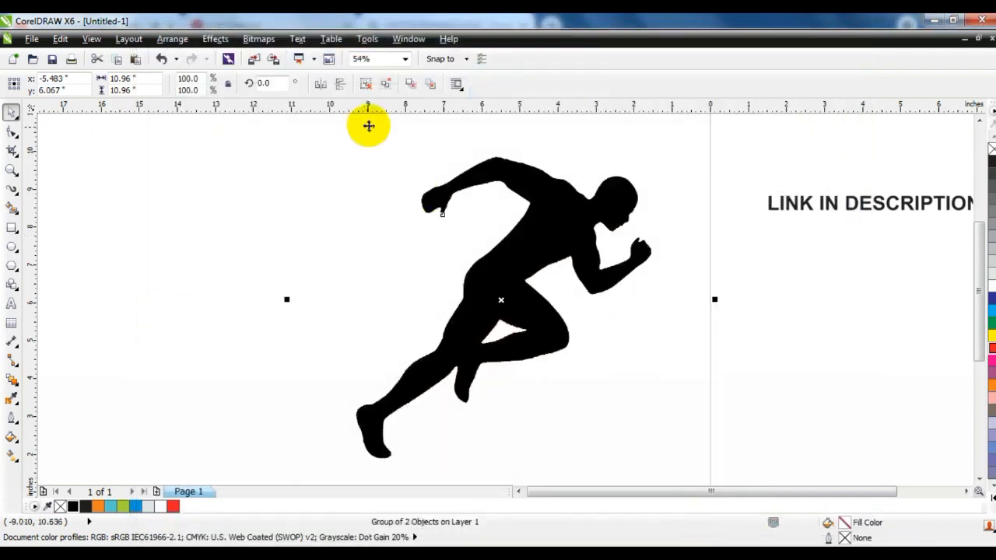
# - Ungroup the trace result and move the traced runner curve away from the original bitmap
pyautogui.click(365, 83)
pyautogui.press('F3')
pyautogui.press('Escape')
pyautogui.moveTo(574, 251); pyautogui.dragTo(366, 240)
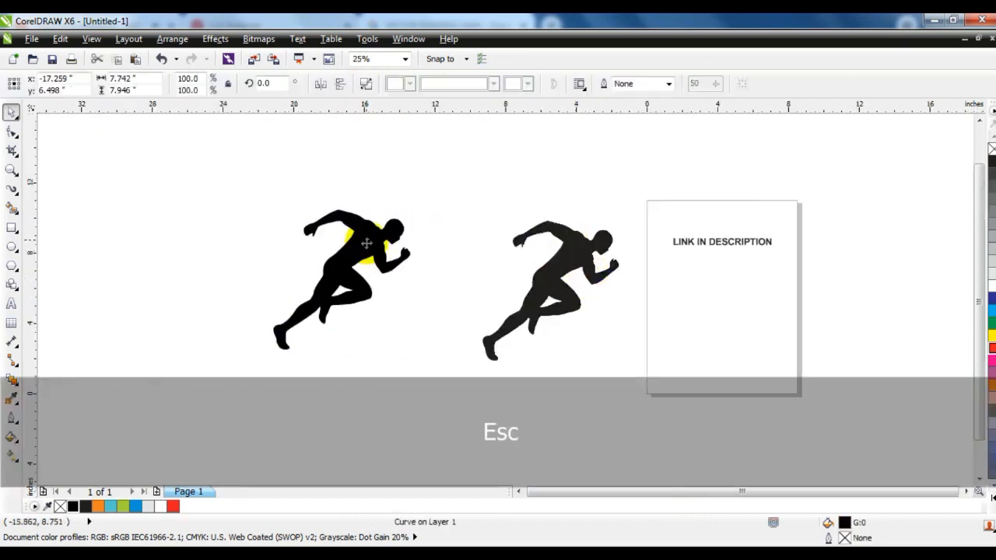
# - Delete the original bitmap, the trace background and the page text, leaving only the traced runner, and move it closer to the page
pyautogui.click(556, 309)
pyautogui.press('Delete')
pyautogui.moveTo(464, 172); pyautogui.dragTo(851, 412)
pyautogui.press('Delete')
pyautogui.click(534, 277)
pyautogui.press('Delete')
pyautogui.moveTo(348, 274); pyautogui.dragTo(492, 295)
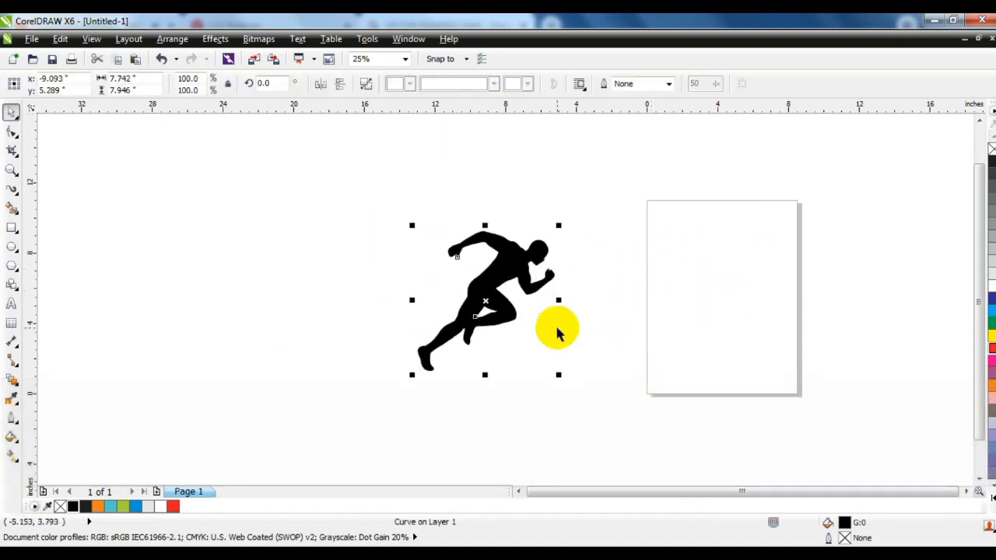
# - Give the traced runner a black outline and remove its fill
pyautogui.click(557, 333)
pyautogui.click(12, 169)
pyautogui.moveTo(313, 209); pyautogui.dragTo(622, 384)
pyautogui.click(12, 114)
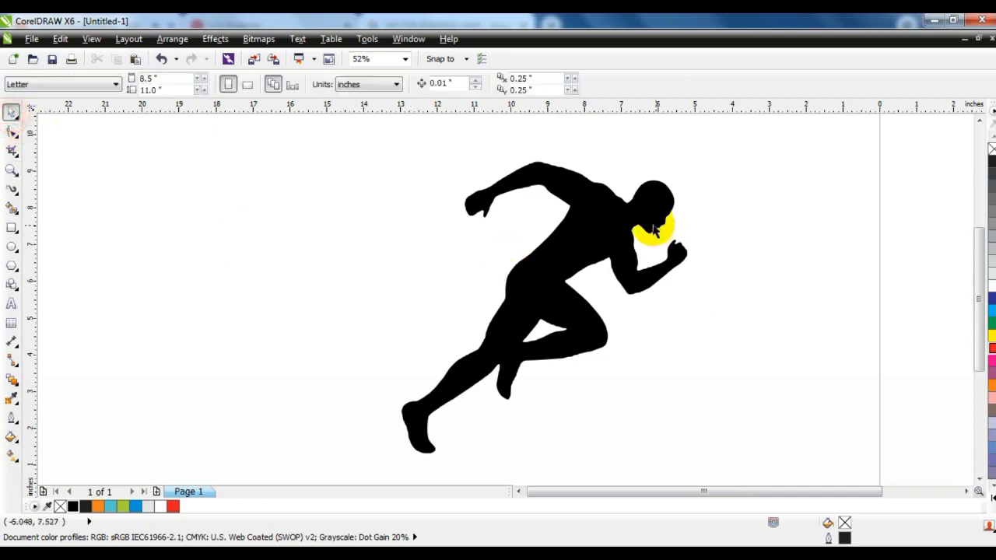
pyautogui.click(651, 222)
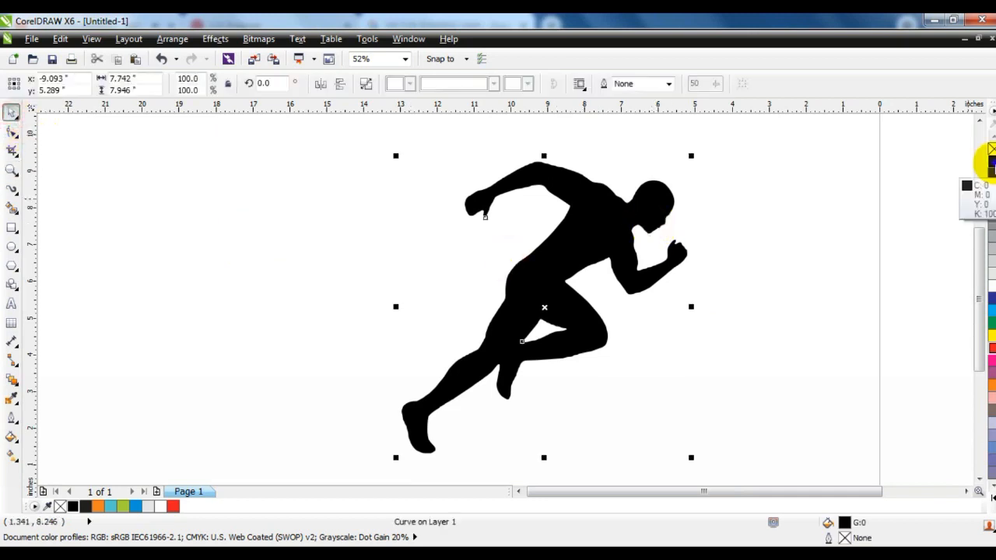
pyautogui.rightClick(991, 161)
pyautogui.click(991, 148)
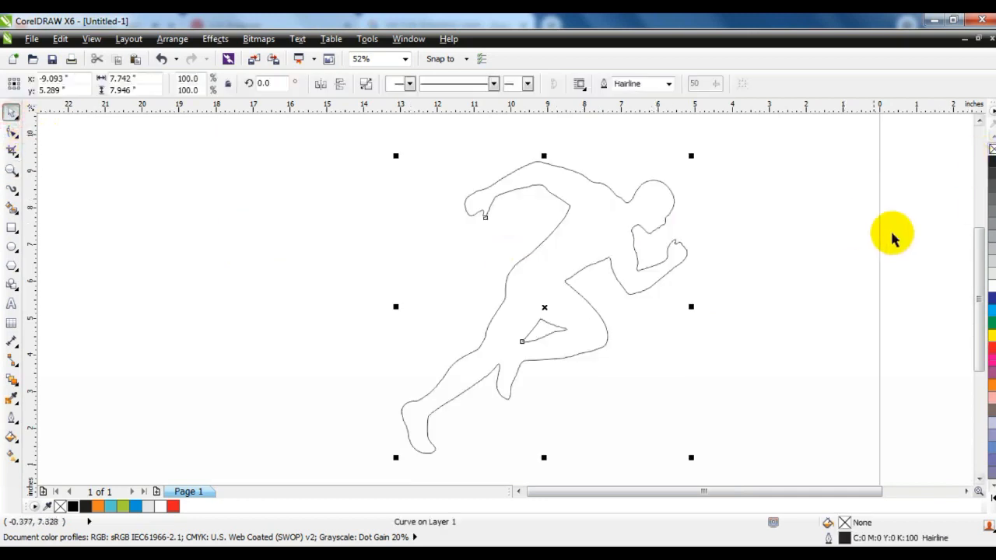
# - Set the runner's outline width to 2.0 pt
pyautogui.click(668, 83)
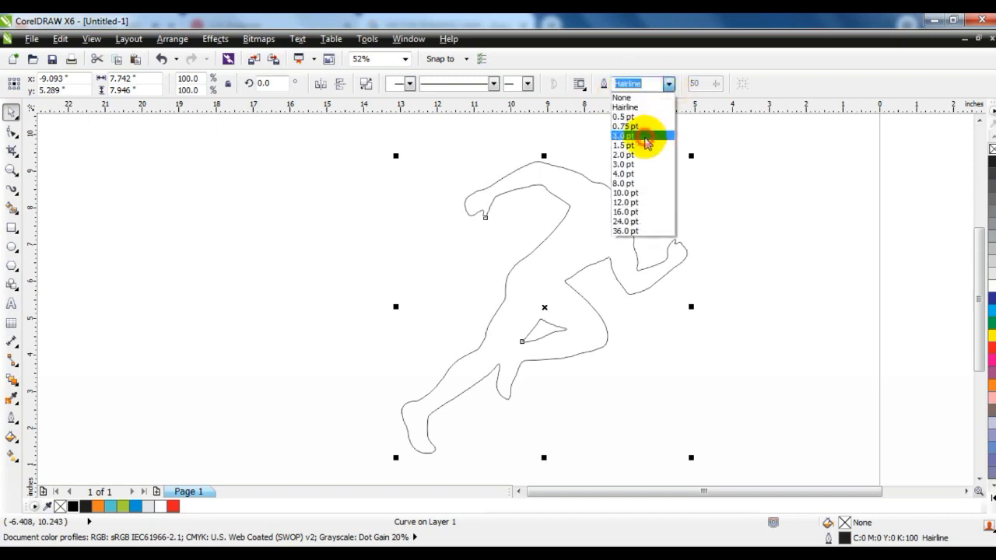
pyautogui.click(645, 136)
pyautogui.click(668, 83)
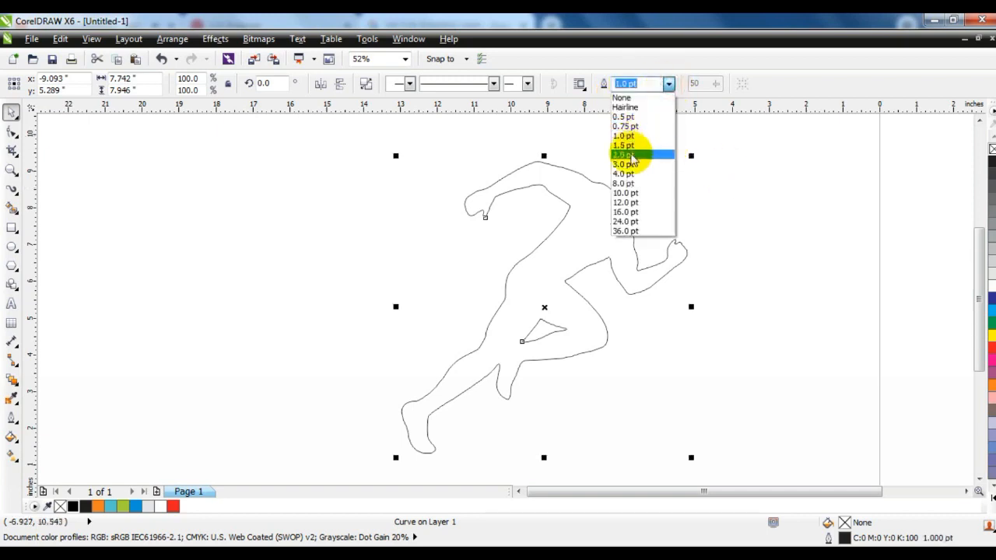
pyautogui.click(629, 155)
pyautogui.click(796, 206)
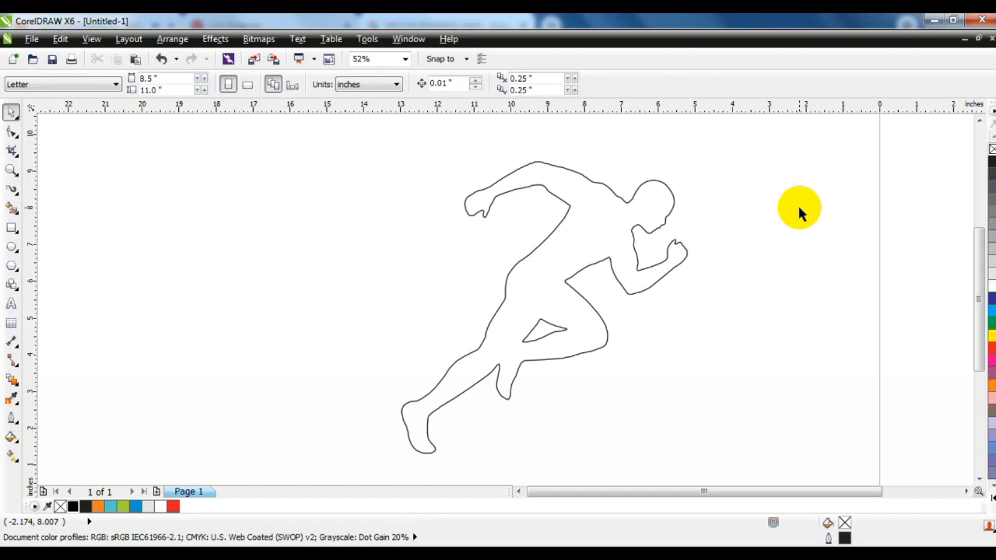
# - Draw a perfectly horizontal line about 10.4 in long in the empty area beside the runner with the Freehand tool
pyautogui.click(518, 490)
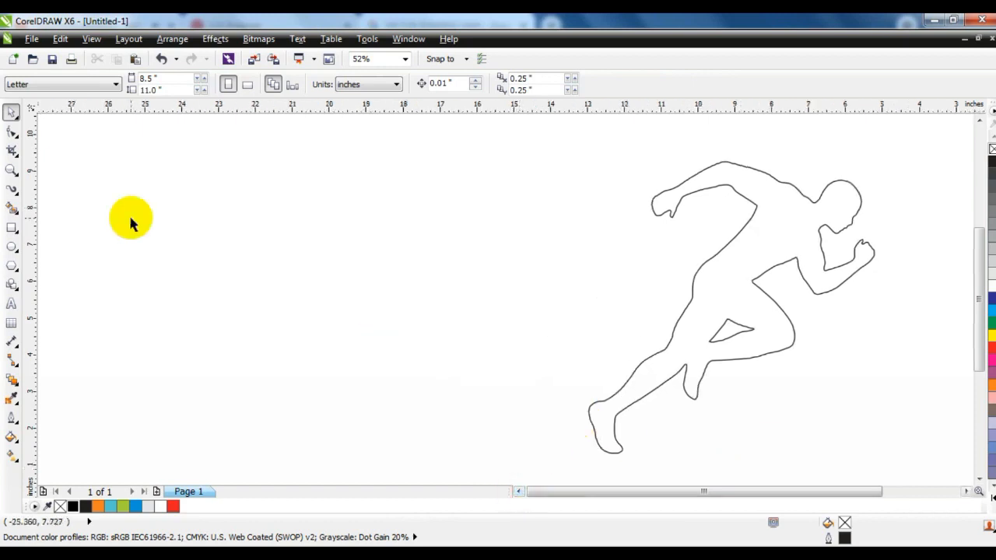
pyautogui.click(16, 193)
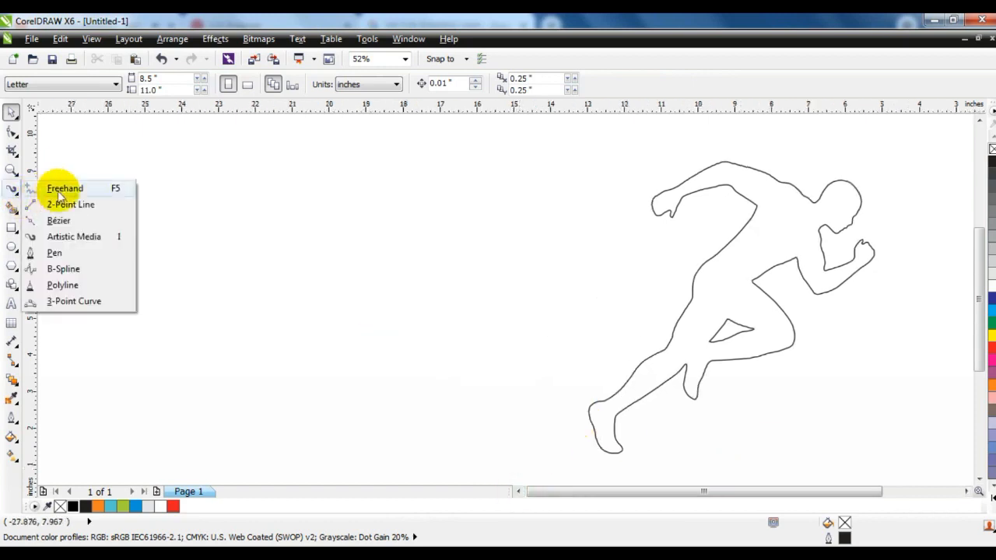
pyautogui.click(60, 191)
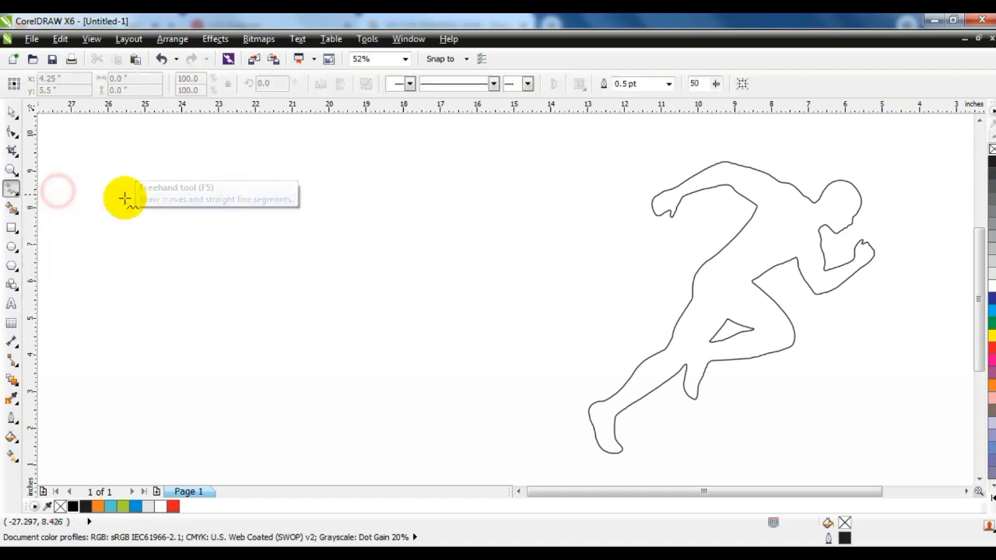
pyautogui.click(501, 178)
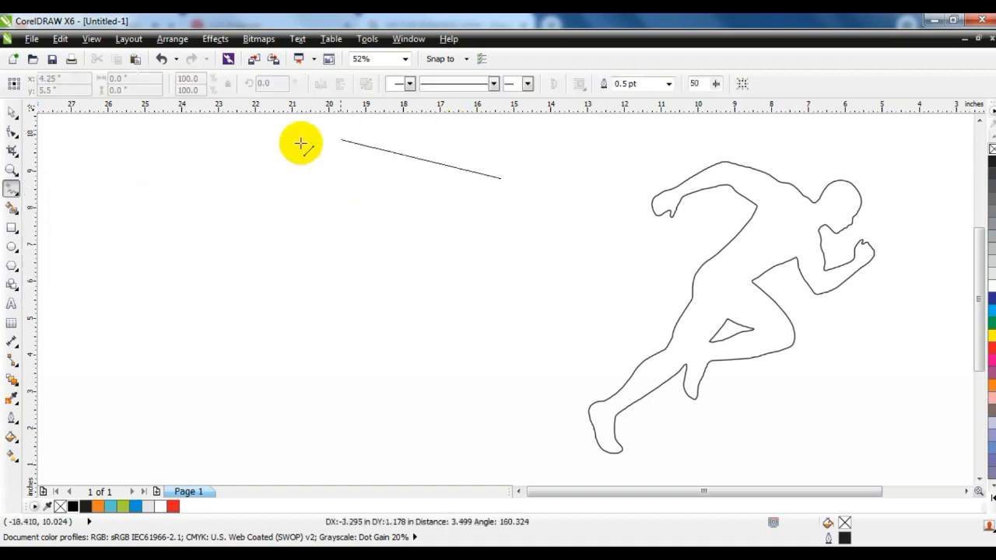
pyautogui.press('ctrl')
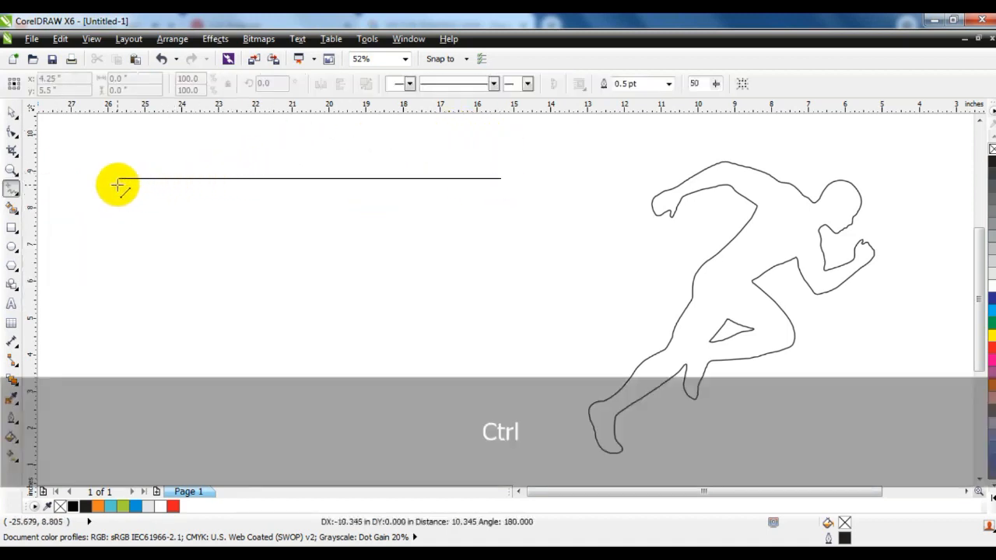
pyautogui.click(115, 180)
pyautogui.click(10, 114)
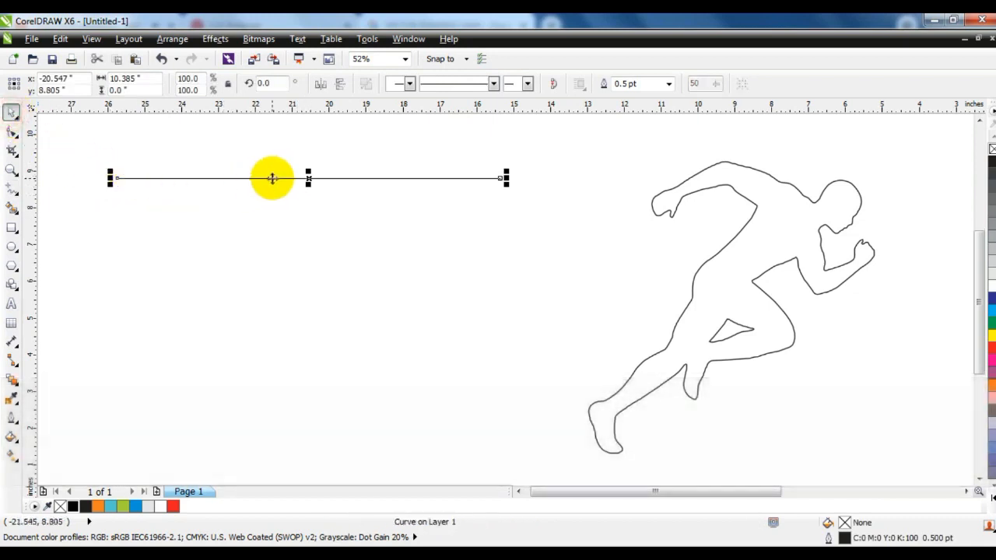
# - Copy the horizontal line slightly below itself and repeat the duplication to build an evenly spaced stack of lines about 11.6 in tall
pyautogui.moveTo(272, 179); pyautogui.dragTo(271, 183)
pyautogui.hotkey('ctrl', 'r')
pyautogui.hotkey('ctrl', 'r')
pyautogui.hotkey('ctrl', 'r')
pyautogui.hotkey('ctrl', 'r')
pyautogui.hotkey('ctrl', 'r')
pyautogui.hotkey('ctrl', 'r')
pyautogui.hotkey('ctrl', 'r')
pyautogui.hotkey('ctrl', 'r')
pyautogui.hotkey('ctrl', 'r')
pyautogui.hotkey('ctrl', 'r')
pyautogui.hotkey('ctrl', 'r')
pyautogui.hotkey('ctrl', 'r')
pyautogui.hotkey('ctrl', 'r')
pyautogui.hotkey('ctrl', 'r')
pyautogui.hotkey('ctrl', 'r')
pyautogui.hotkey('ctrl', 'r')
pyautogui.hotkey('ctrl', 'r')
pyautogui.hotkey('ctrl', 'r')
pyautogui.hotkey('ctrl', 'r')
pyautogui.hotkey('ctrl', 'r')
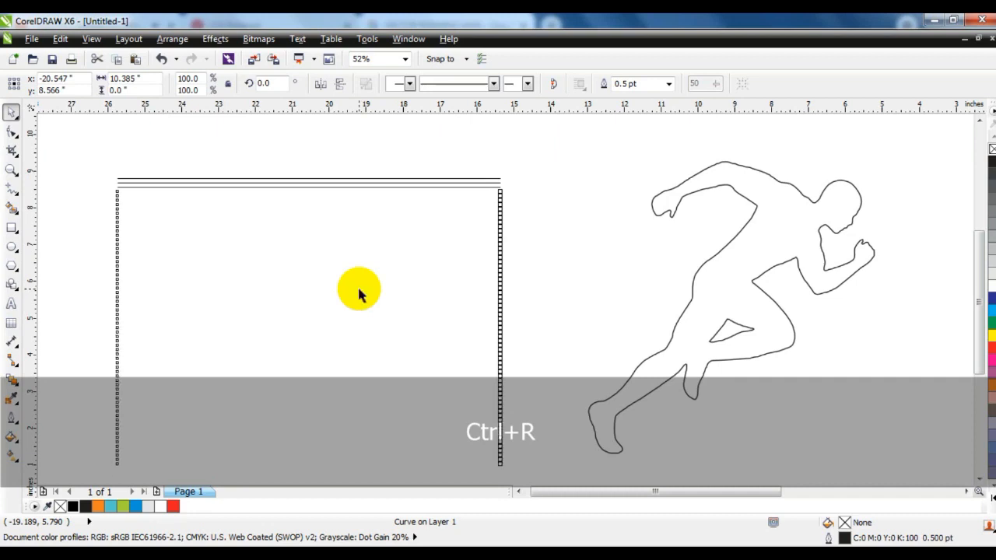
# - Select all the stacked horizontal lines and combine them into a single curve object
pyautogui.press('F3')
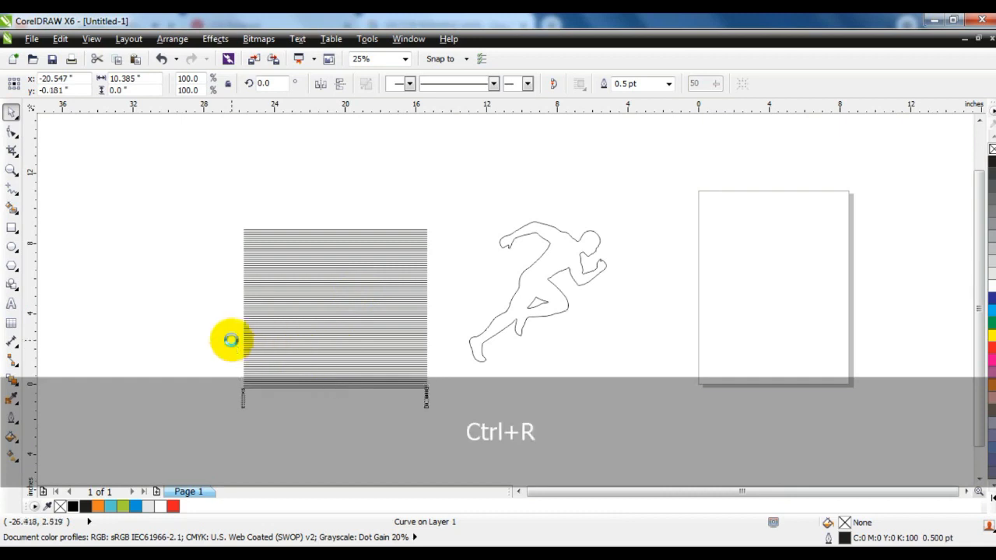
pyautogui.moveTo(183, 221); pyautogui.dragTo(445, 451)
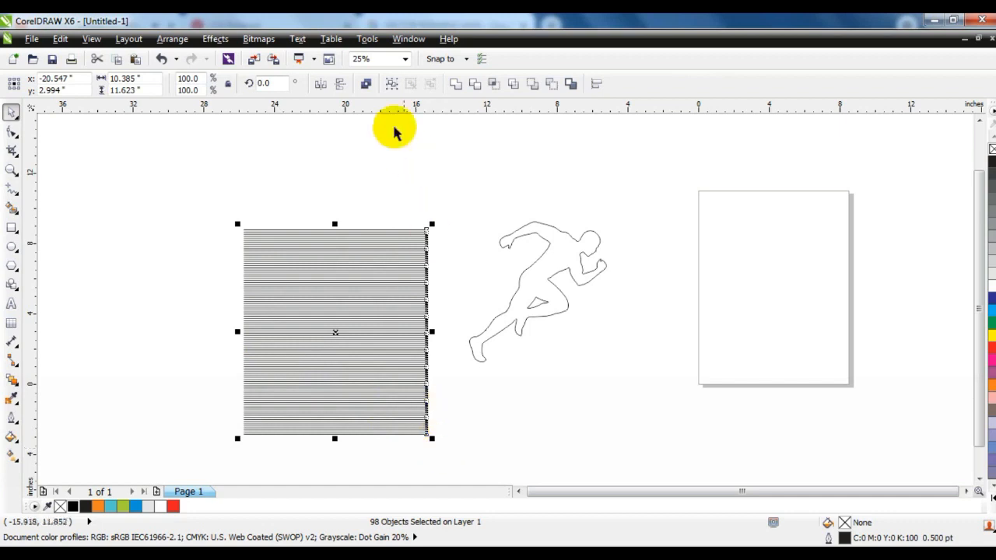
pyautogui.click(366, 84)
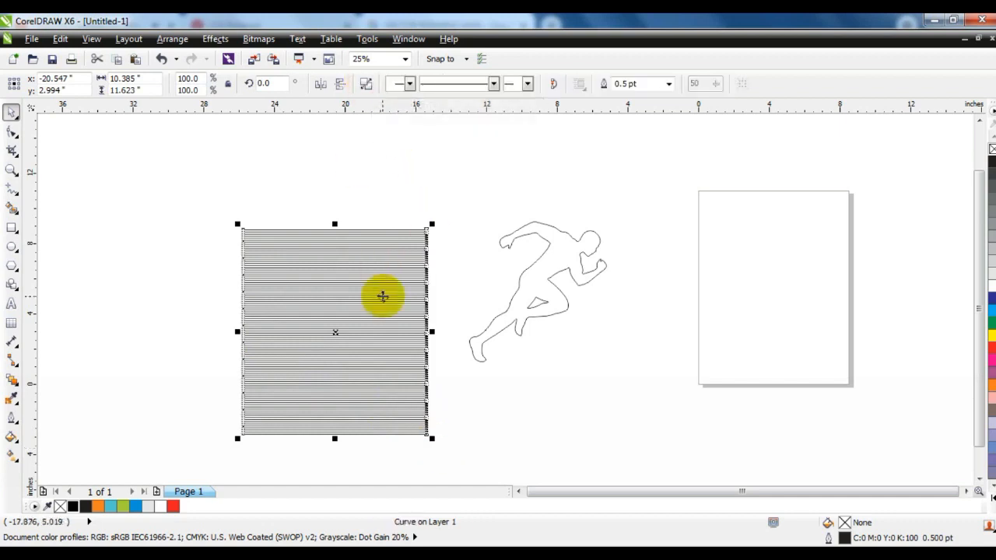
# - Skew the combined line stack vertically by about 27.8 degrees so the lines rise to the right, and move it over the runner outline
pyautogui.hotkey('shift', 'F2')
pyautogui.click(240, 278)
pyautogui.click(534, 303)
pyautogui.click(502, 300)
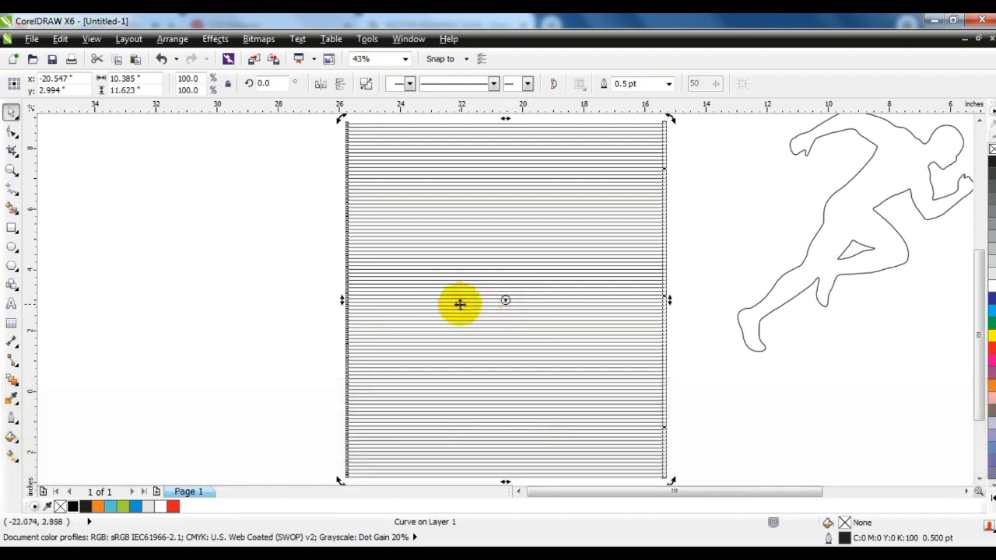
pyautogui.press('F3')
pyautogui.moveTo(556, 303); pyautogui.dragTo(549, 255)
pyautogui.moveTo(402, 283); pyautogui.dragTo(409, 297)
pyautogui.click(599, 412)
pyautogui.moveTo(497, 316); pyautogui.dragTo(645, 294)
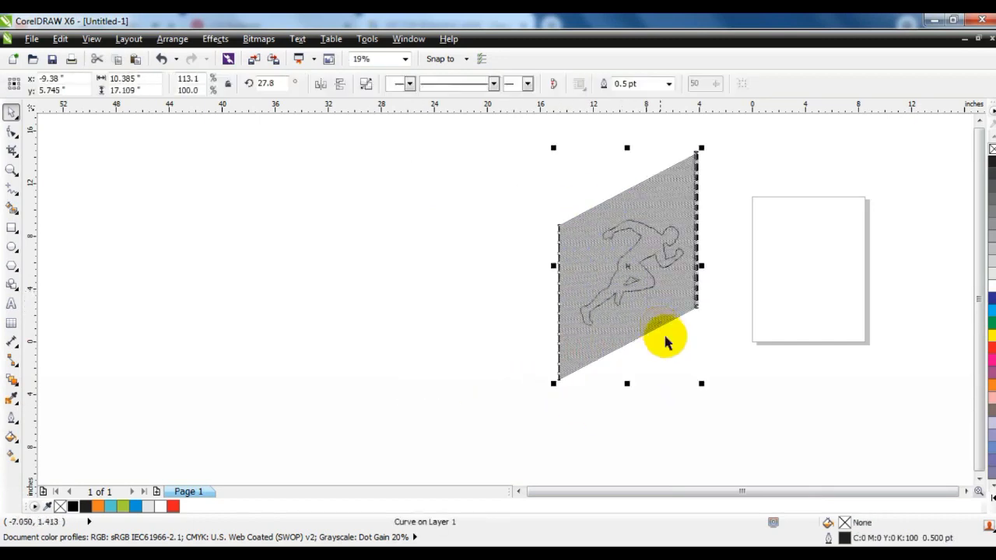
# - Intersect the slanted lines with the runner outline, then pull the leftover line stack away and delete it
pyautogui.click(633, 395)
pyautogui.moveTo(766, 389); pyautogui.dragTo(534, 146)
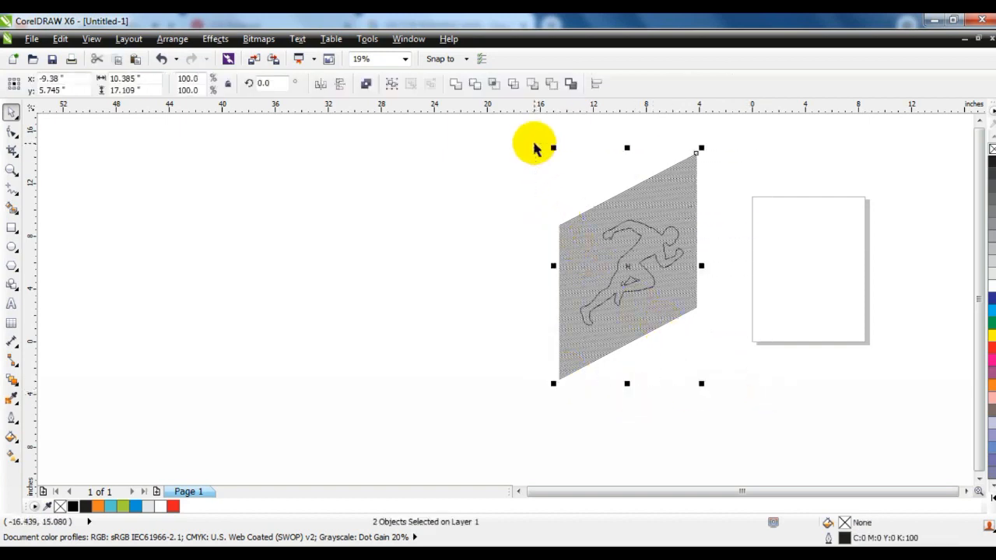
pyautogui.click(494, 88)
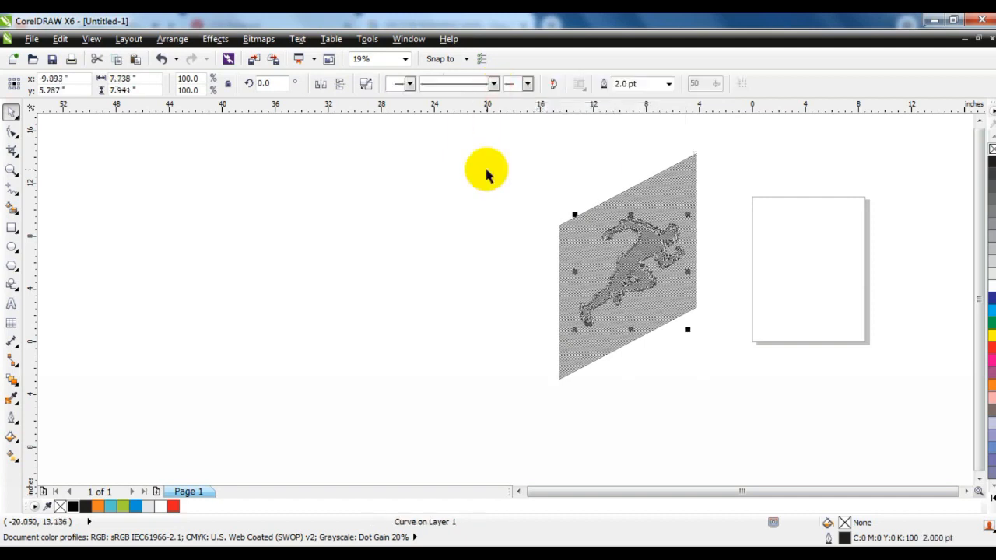
pyautogui.click(485, 166)
pyautogui.moveTo(667, 182); pyautogui.dragTo(839, 206)
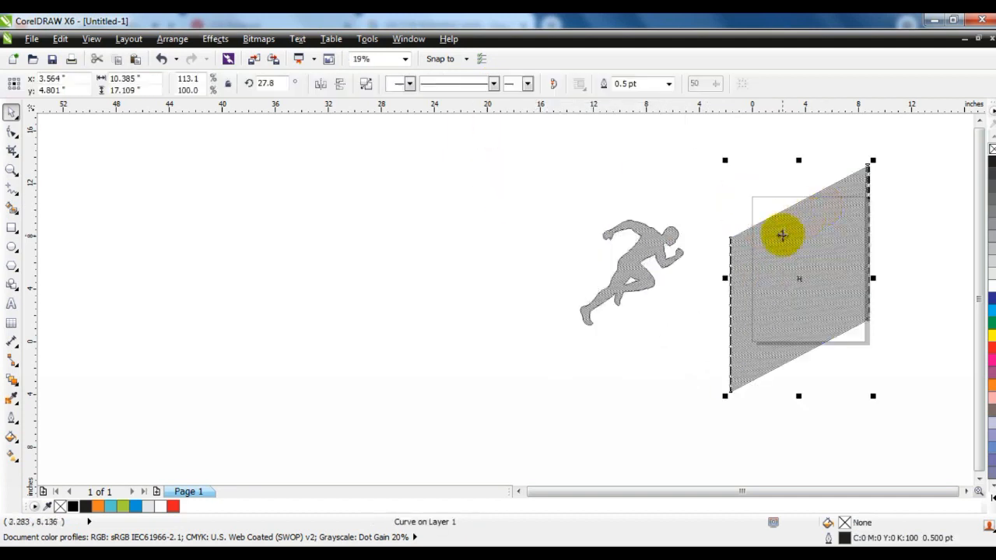
pyautogui.press('Delete')
# - Separate the runner outline from the clipped slanted lines and delete it, keeping only the lines that form the figure
pyautogui.click(12, 169)
pyautogui.moveTo(536, 204); pyautogui.dragTo(692, 318)
pyautogui.click(13, 113)
pyautogui.moveTo(545, 288)
pyautogui.mouseDown()
pyautogui.moveTo(326, 285)
pyautogui.moveTo(529, 295)
pyautogui.moveTo(766, 284)
pyautogui.mouseUp()
pyautogui.click(628, 282)
pyautogui.click(776, 296)
pyautogui.press('Delete')
pyautogui.moveTo(372, 267)
pyautogui.mouseDown()
pyautogui.moveTo(533, 267)
pyautogui.moveTo(514, 249)
pyautogui.moveTo(516, 233)
pyautogui.mouseUp()
pyautogui.click(681, 292)
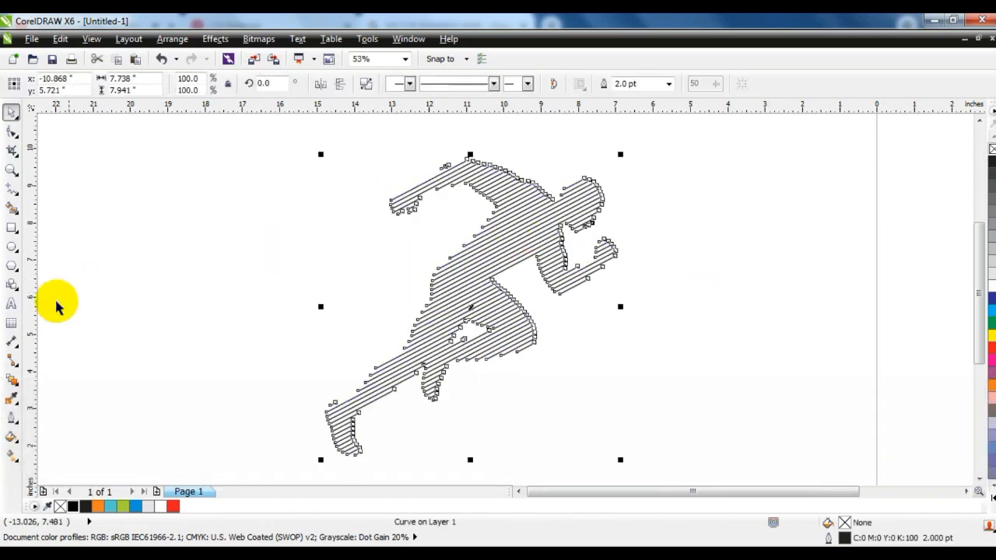
# - Apply a preset Artistic Media stroke that tapers at both ends to the runner's slanted lines
pyautogui.click(21, 201)
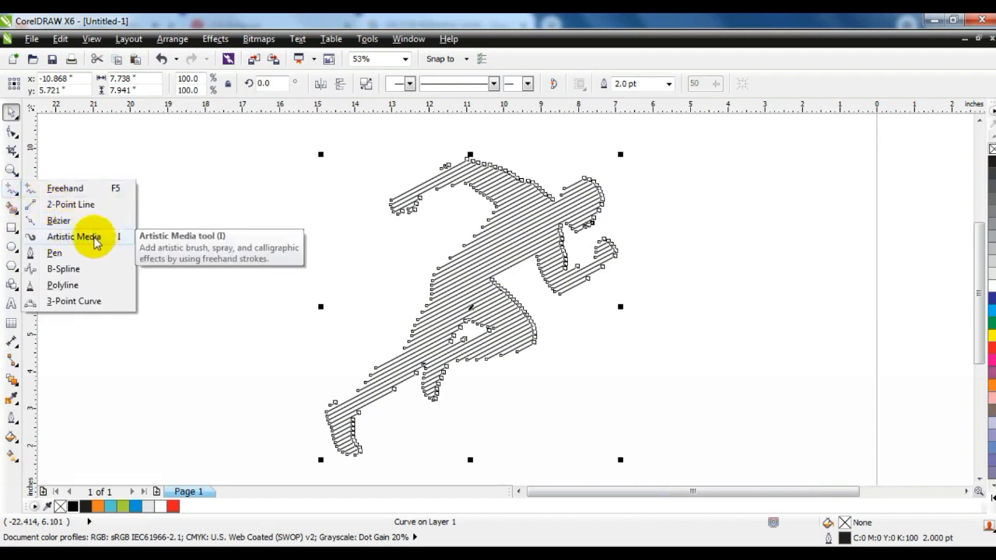
pyautogui.click(90, 244)
pyautogui.click(407, 84)
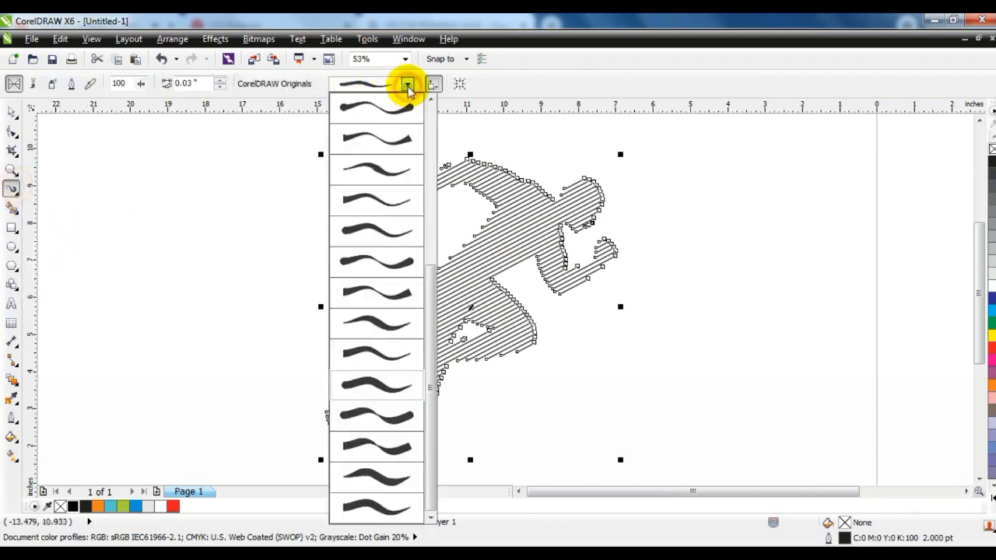
pyautogui.click(383, 322)
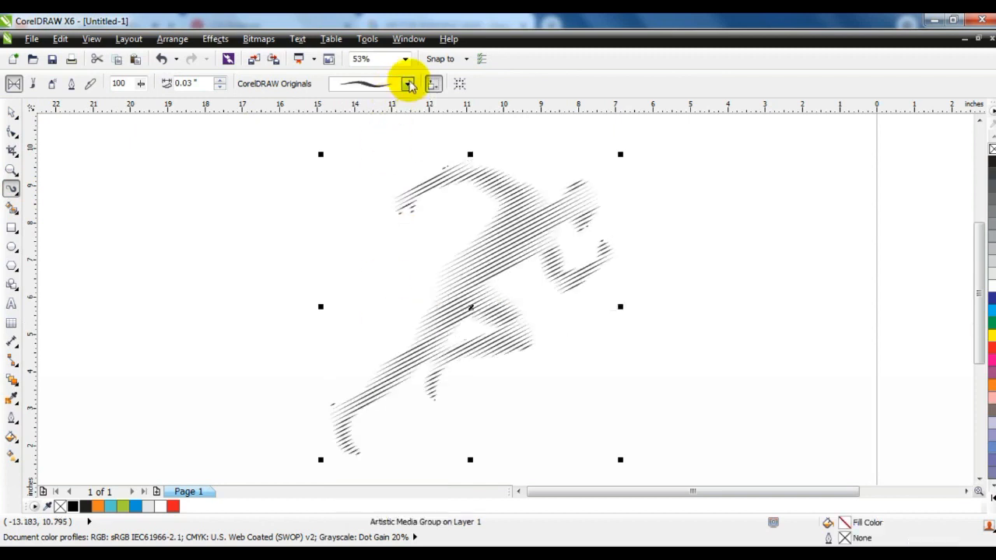
# - Switch the Artistic Media preset to a rounded-start, tapered-end stroke and set its width to 0.08 in
pyautogui.click(407, 83)
pyautogui.moveTo(429, 325); pyautogui.dragTo(428, 358)
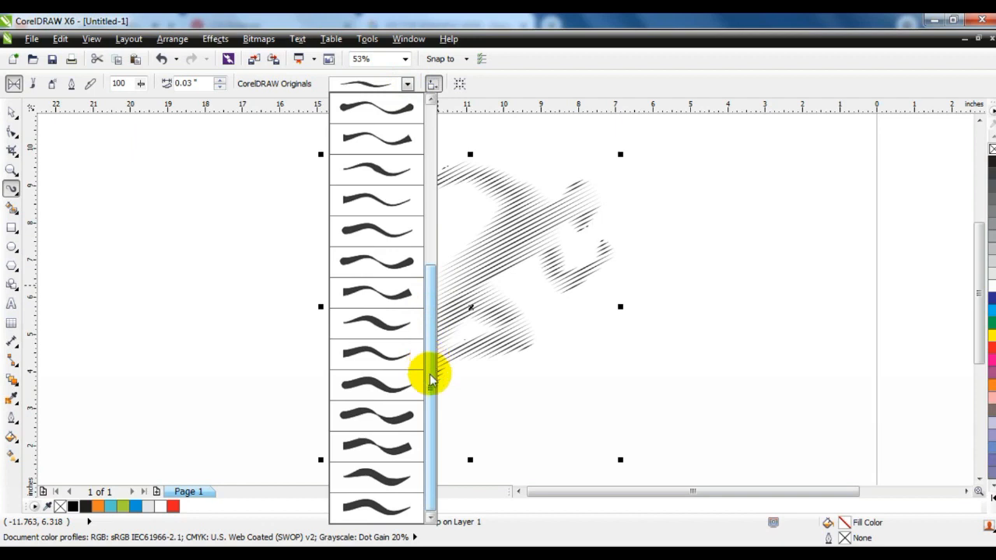
pyautogui.click(402, 385)
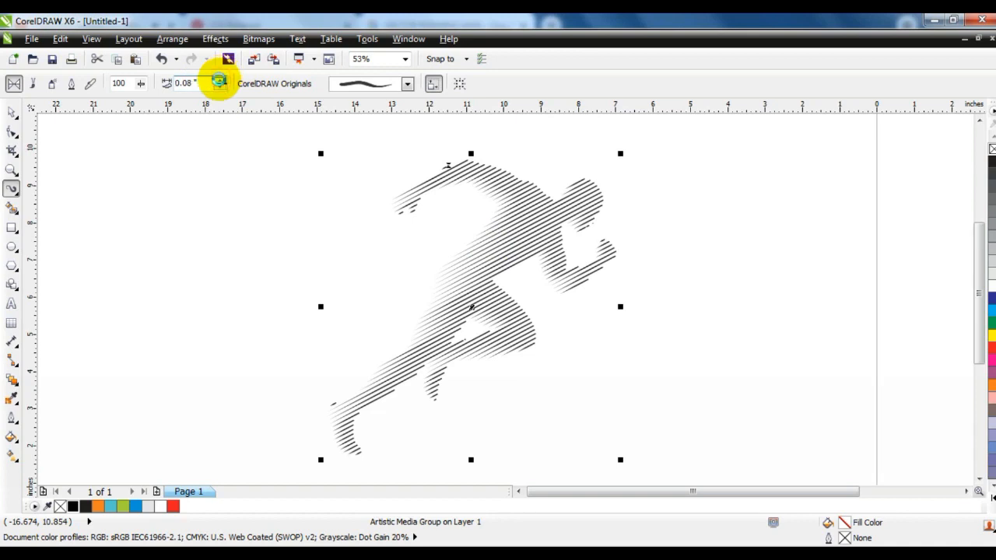
pyautogui.click(219, 81)
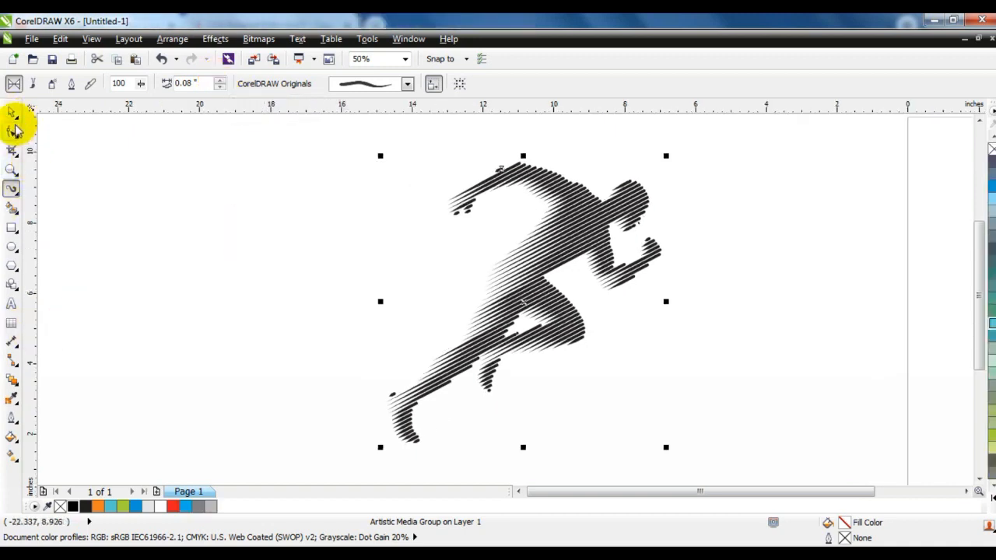
# - Break the artistic media group apart and delete the leftover source line curve
pyautogui.click(12, 111)
pyautogui.click(172, 38)
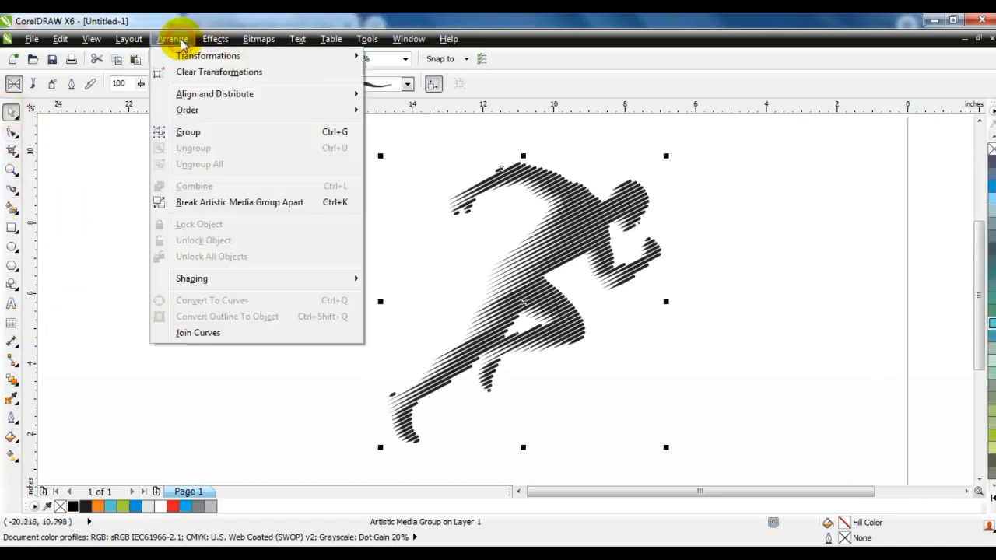
pyautogui.click(237, 203)
pyautogui.click(222, 268)
pyautogui.moveTo(528, 280); pyautogui.dragTo(207, 279)
pyautogui.press('Delete')
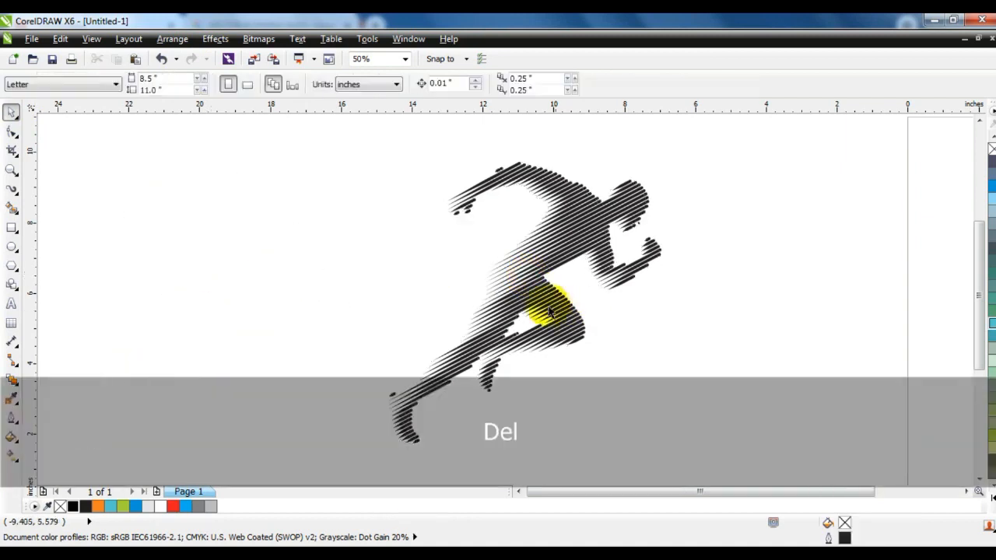
# - Draw a rectangle about 12.7 by 9.25 in around the runner, fill it black and send it behind the figure
pyautogui.click(12, 228)
pyautogui.moveTo(275, 135); pyautogui.dragTo(725, 460)
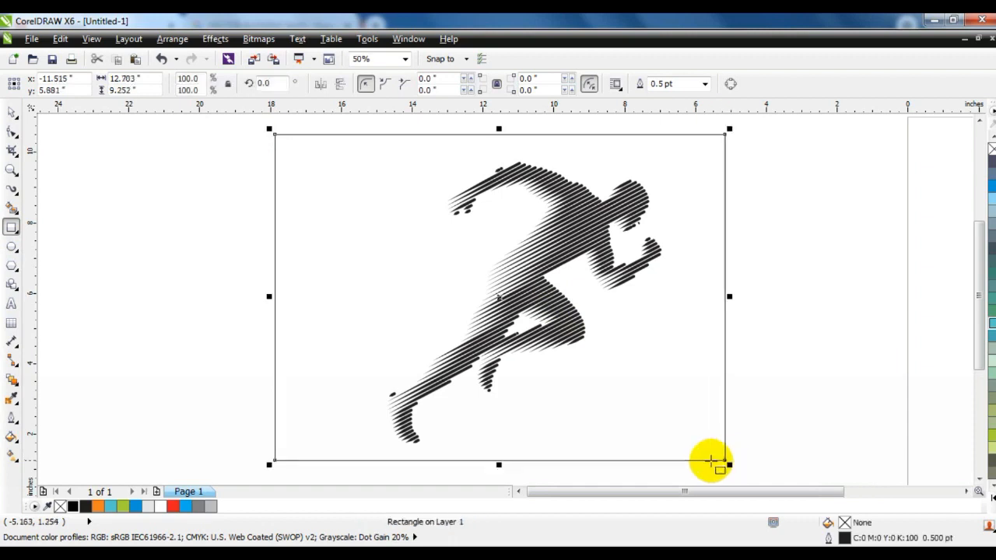
pyautogui.click(71, 507)
pyautogui.hotkey('shift', 'pagedown')
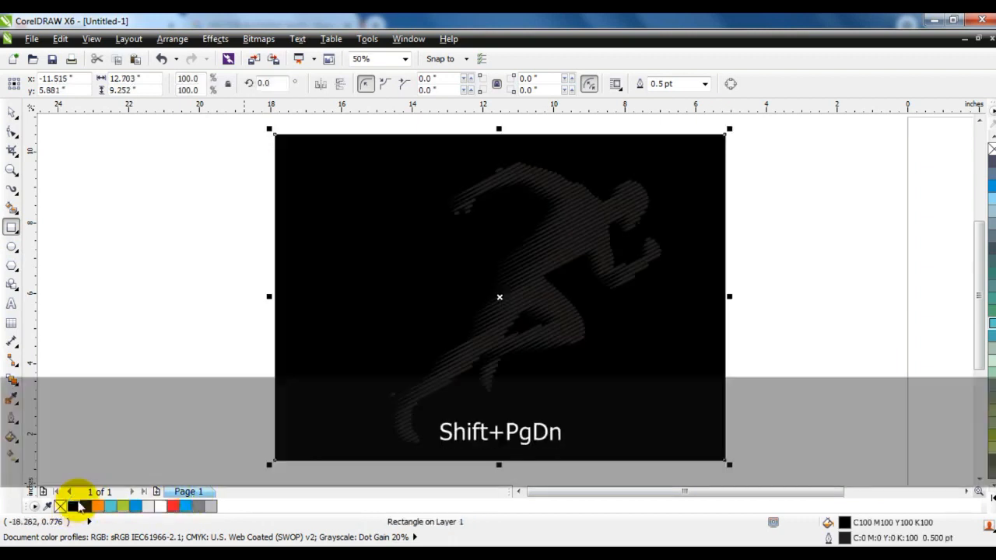
# - Fill the runner's strokes white and shift the figure slightly left on the black background
pyautogui.click(11, 117)
pyautogui.click(525, 297)
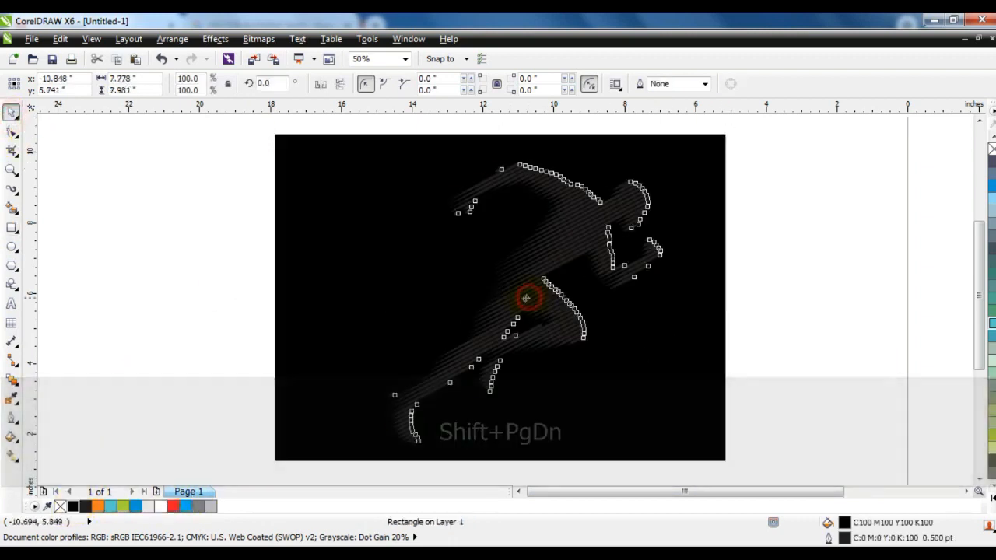
pyautogui.click(989, 511)
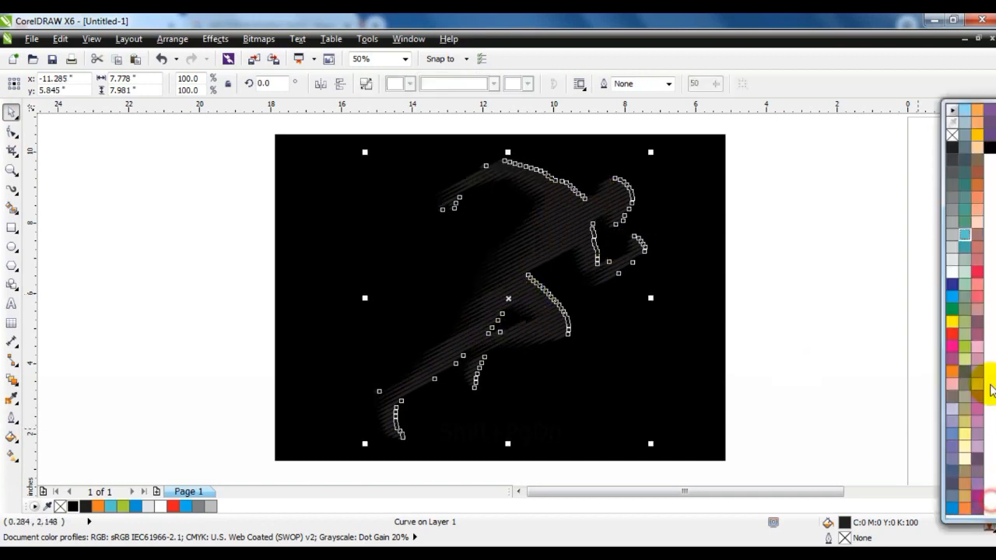
pyautogui.click(954, 282)
pyautogui.click(845, 278)
pyautogui.moveTo(522, 289); pyautogui.dragTo(515, 292)
pyautogui.click(782, 306)
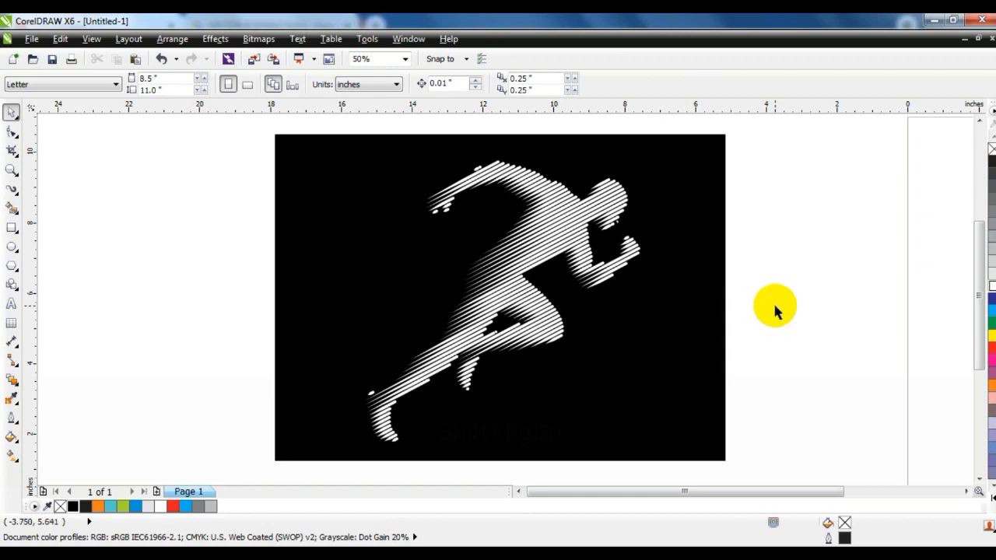
# - Break the white runner curve apart into separate strokes and fill the lower-leg strokes red
pyautogui.click(519, 347)
pyautogui.click(367, 84)
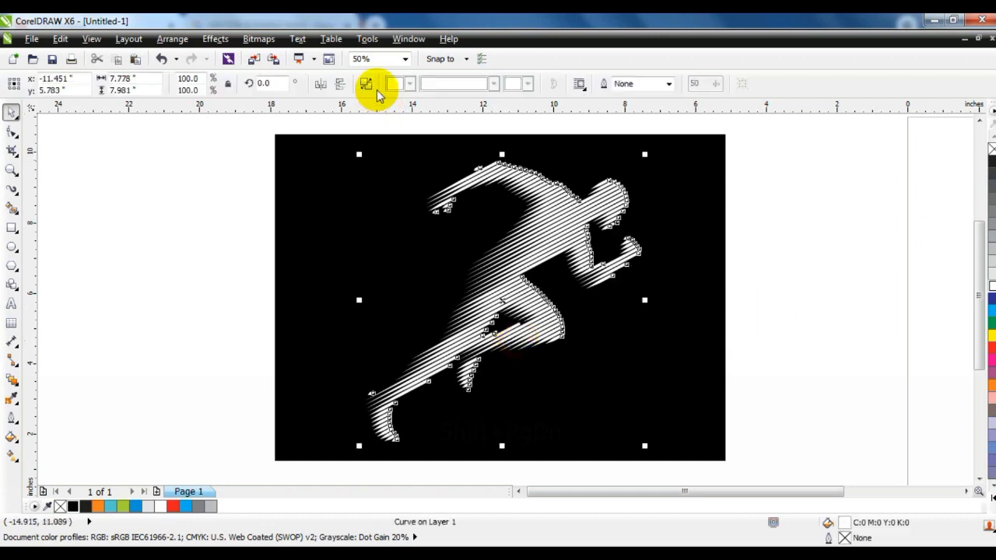
pyautogui.click(817, 389)
pyautogui.moveTo(780, 311); pyautogui.dragTo(369, 459)
pyautogui.moveTo(350, 460); pyautogui.dragTo(346, 461)
pyautogui.click(992, 348)
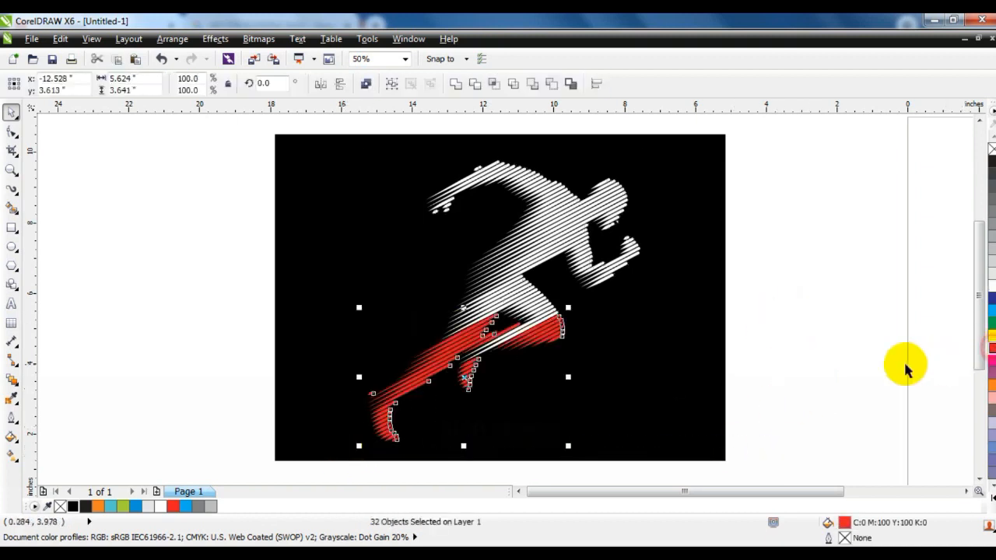
pyautogui.click(905, 362)
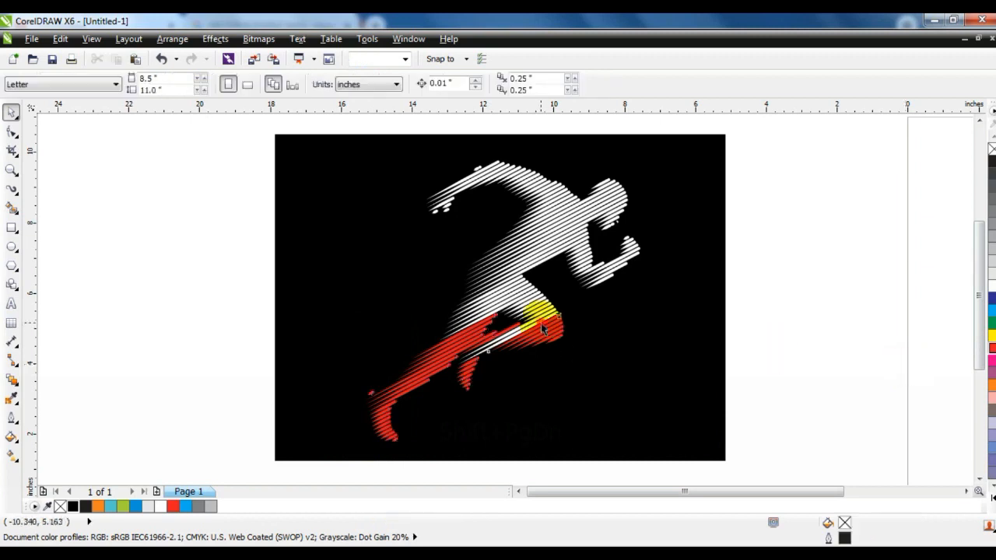
# - Repeat the red fill on the white strokes remaining along the front leg's knee and lower thigh
pyautogui.click(539, 327)
pyautogui.keyDown('shift'); pyautogui.click(540, 317); pyautogui.keyUp('shift')
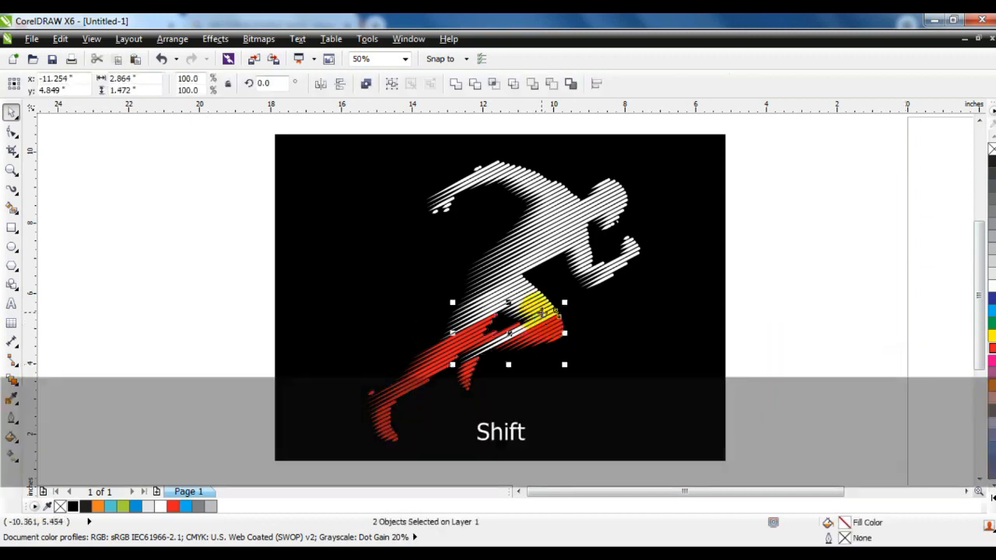
pyautogui.hotkey('ctrl', 'r')
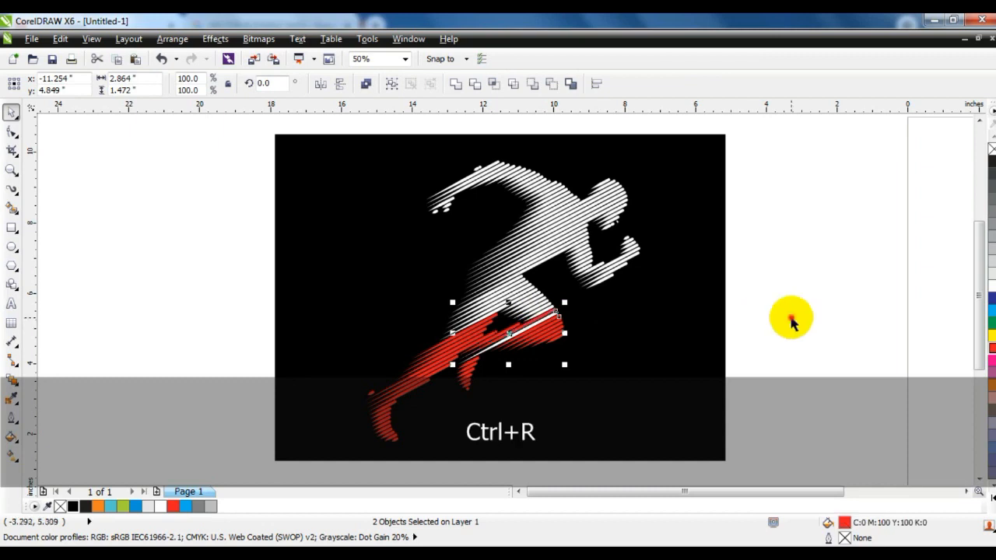
pyautogui.hotkey('ctrl', 'r')
pyautogui.click(778, 333)
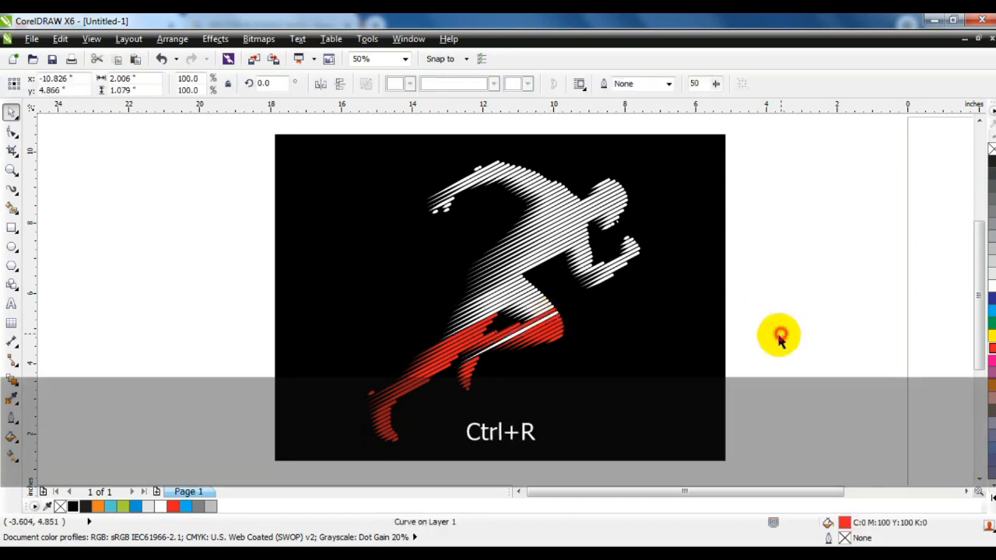
pyautogui.click(557, 313)
pyautogui.hotkey('ctrl', 'r')
pyautogui.click(805, 338)
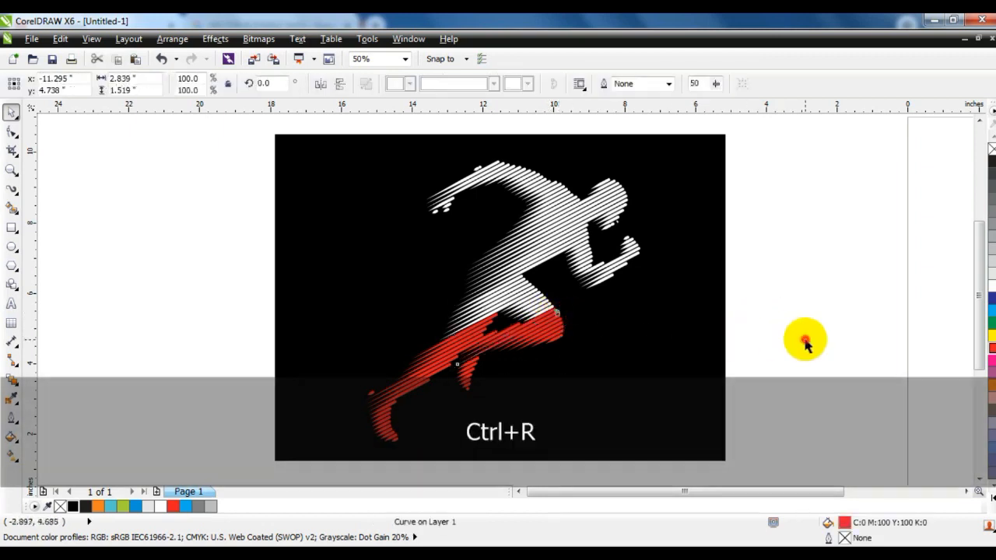
# - Fill the strokes of the runner's raised rear arm red
pyautogui.moveTo(244, 137); pyautogui.dragTo(532, 224)
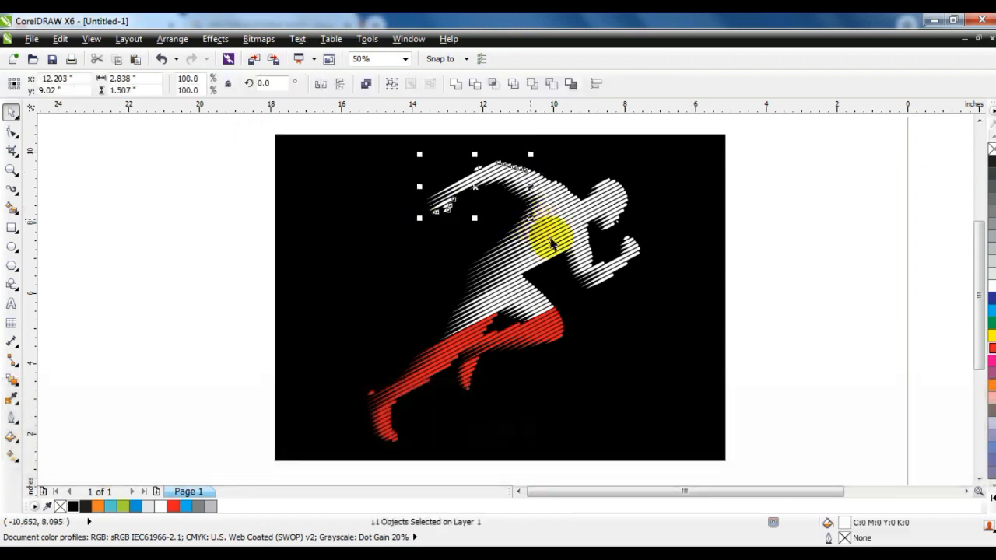
pyautogui.click(991, 347)
pyautogui.click(858, 324)
# - Fill the front forearm and fist strokes red, including the stroke missed between them
pyautogui.moveTo(783, 222); pyautogui.dragTo(579, 328)
pyautogui.click(990, 348)
pyautogui.click(793, 345)
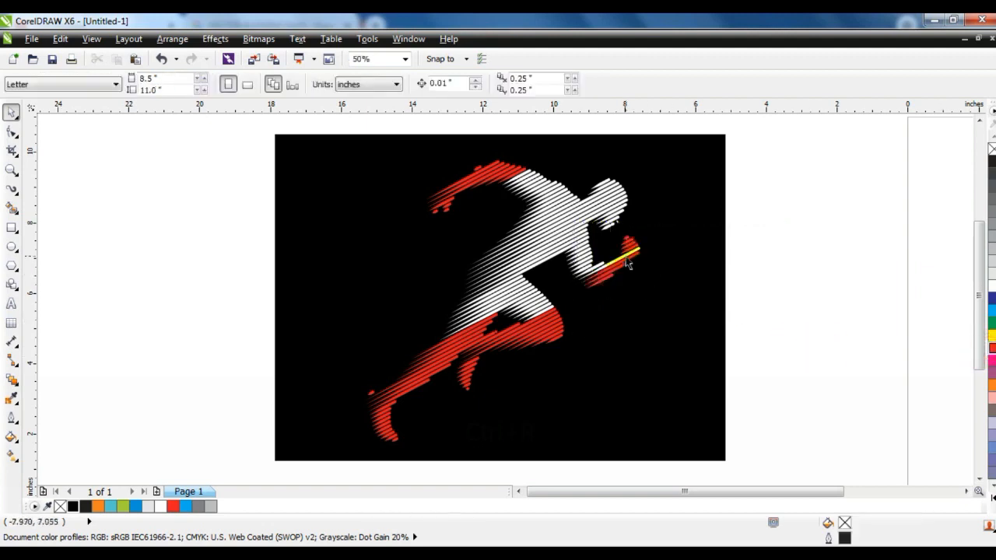
pyautogui.click(626, 262)
pyautogui.hotkey('ctrl', 'r')
pyautogui.click(829, 333)
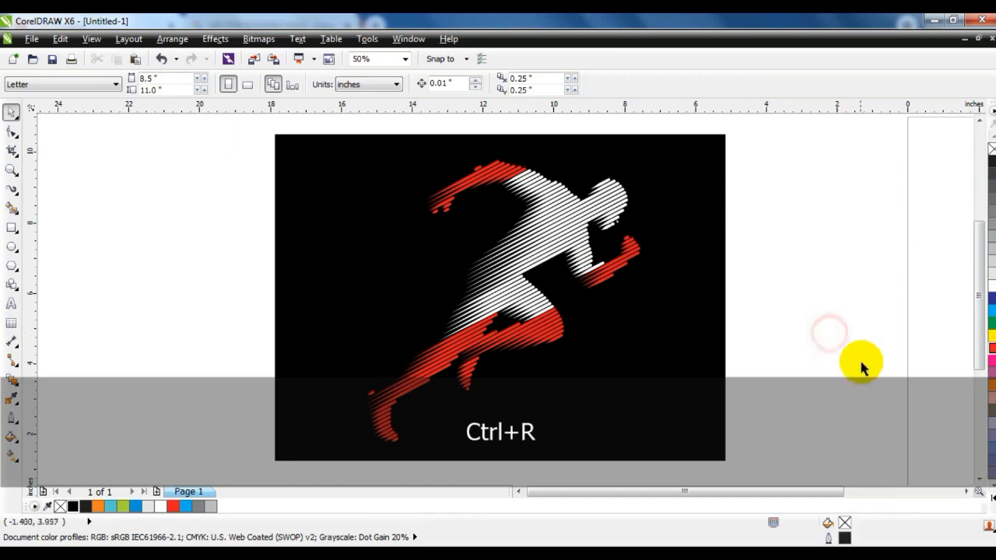
# - Add the artistic text SUPER FAST on the black background behind the runner's back
pyautogui.click(10, 169)
pyautogui.moveTo(273, 134); pyautogui.dragTo(723, 434)
pyautogui.click(11, 303)
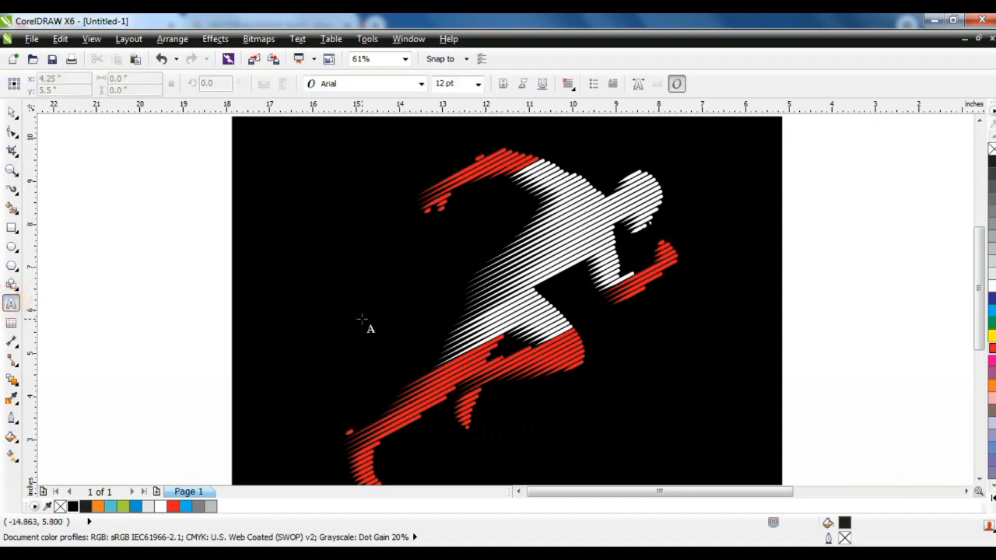
pyautogui.click(279, 284)
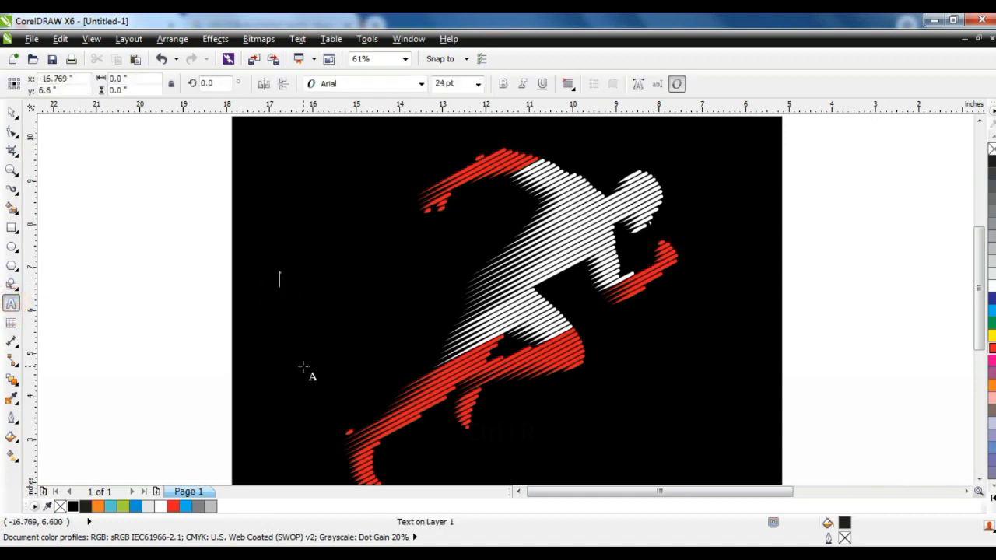
pyautogui.write('SUPER FAS')
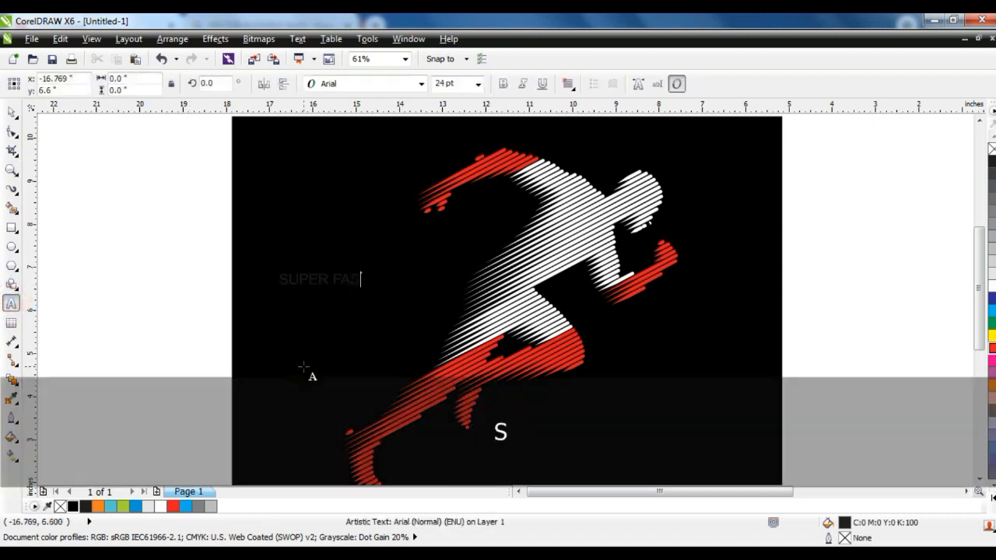
pyautogui.write('T')
pyautogui.click(12, 112)
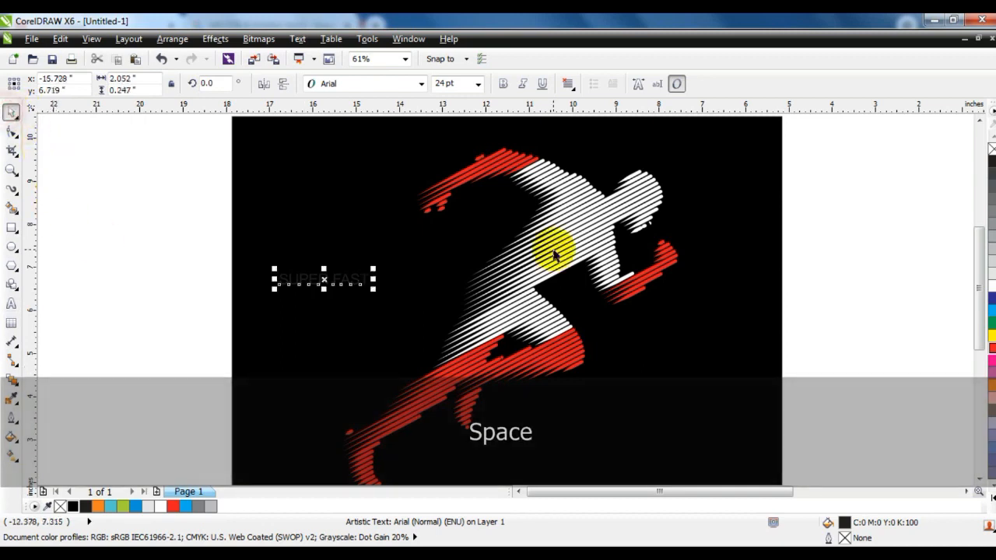
# - Set the SUPER FAST text in white with the Swis721 BlkCn BT font
pyautogui.click(333, 84)
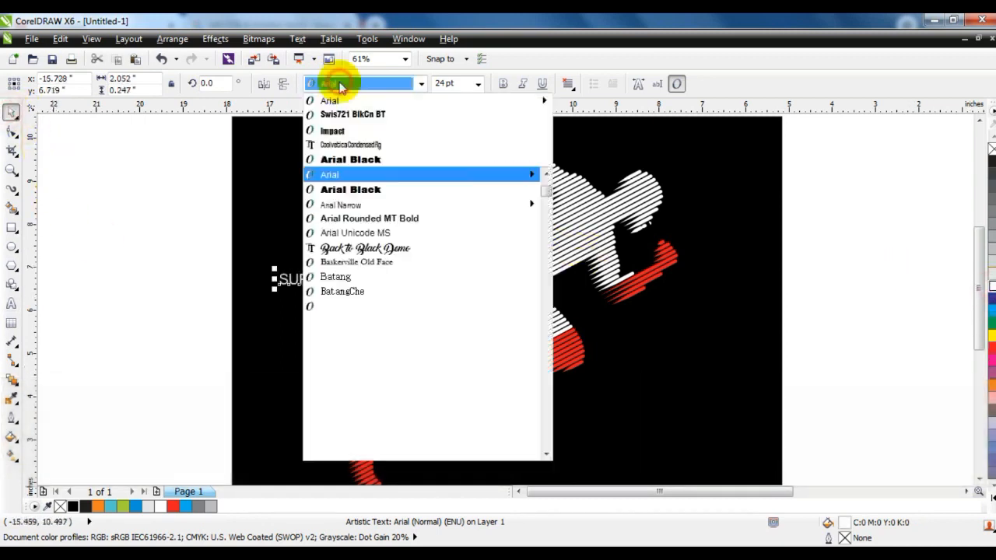
pyautogui.click(344, 117)
pyautogui.scroll(3, 381, 271)
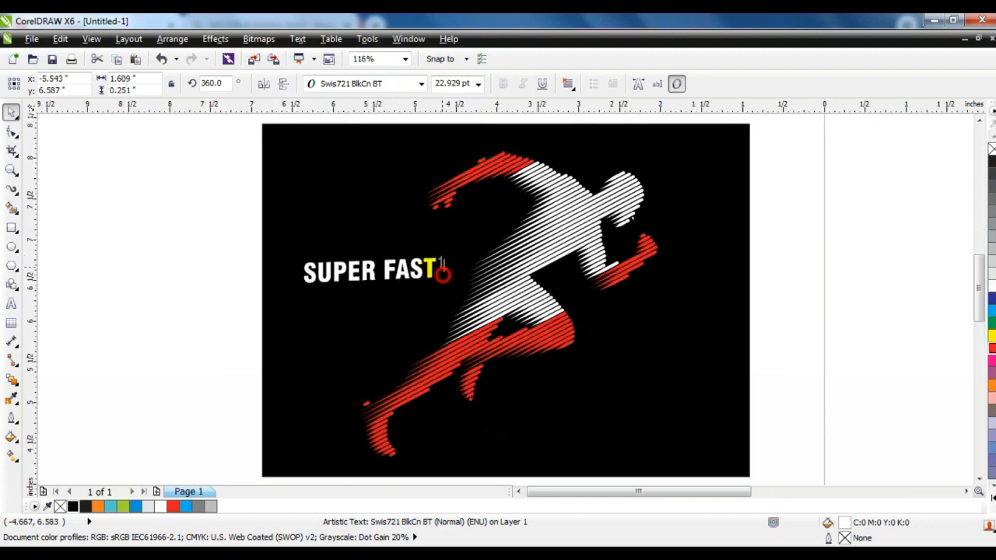
# - Rotate the SUPER FAST text to 27 degrees and move it diagonally across the runner's waist, parallel to the strokes
pyautogui.moveTo(439, 243); pyautogui.dragTo(438, 222)
pyautogui.moveTo(299, 254); pyautogui.dragTo(214, 305)
pyautogui.click(214, 305)
pyautogui.moveTo(361, 272); pyautogui.dragTo(529, 260)
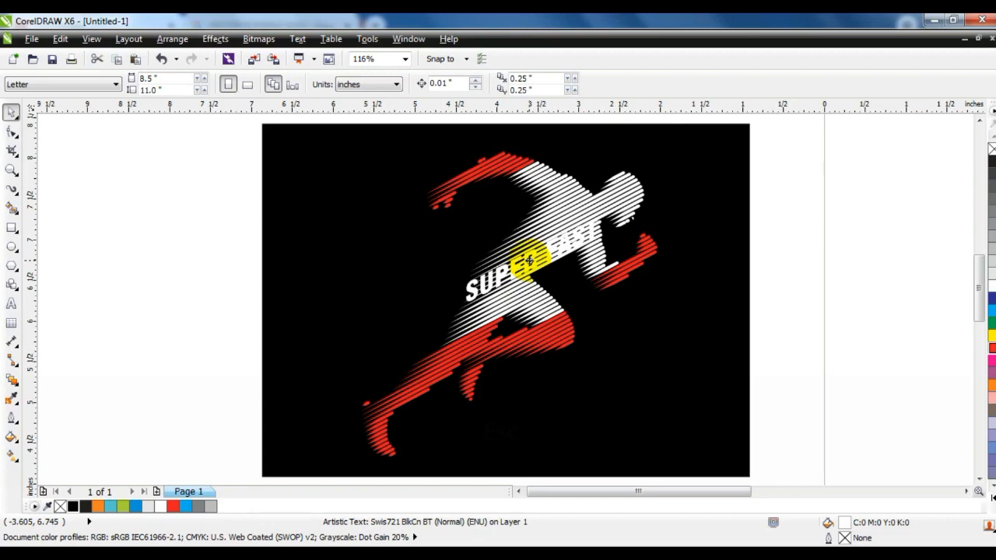
pyautogui.moveTo(529, 260); pyautogui.dragTo(529, 261)
# - Delete the three white torso strokes that lie behind the slanted SUPER FAST text
pyautogui.hotkey('shift', 'F2')
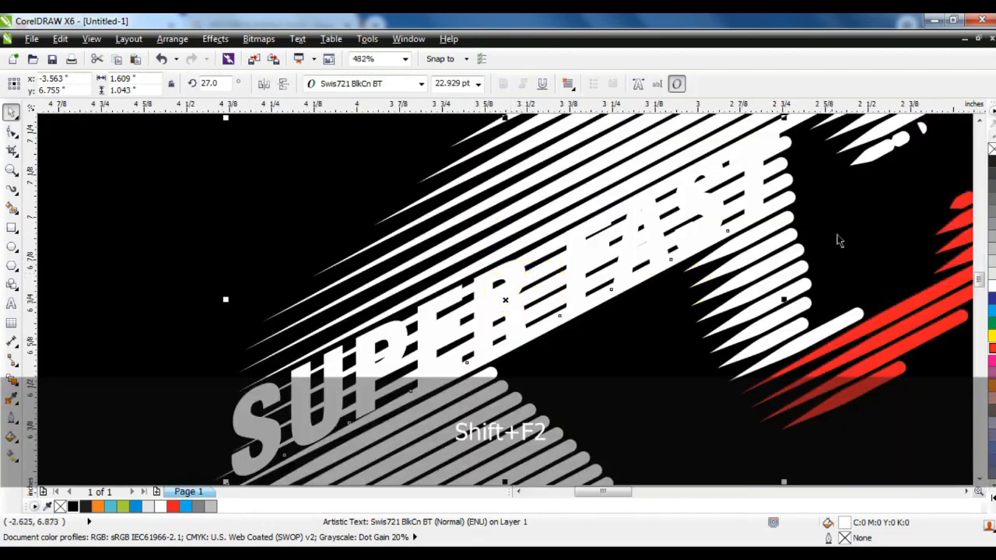
pyautogui.click(789, 200)
pyautogui.press('Delete')
pyautogui.click(787, 182)
pyautogui.press('Delete')
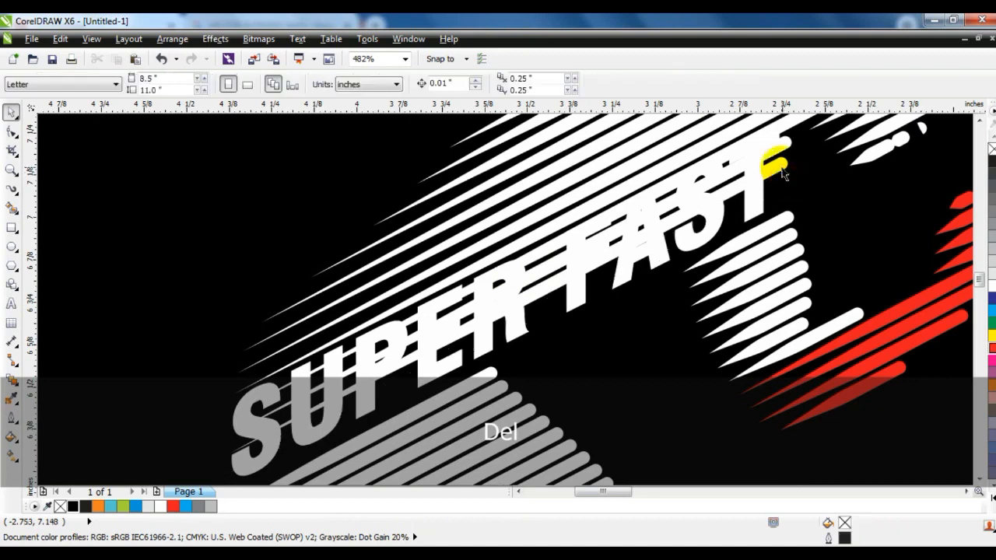
pyautogui.click(783, 164)
pyautogui.press('Delete')
# - Scale the SUPER FAST text down to about 18.5 pt so it fits the gap between the torso strokes
pyautogui.click(760, 180)
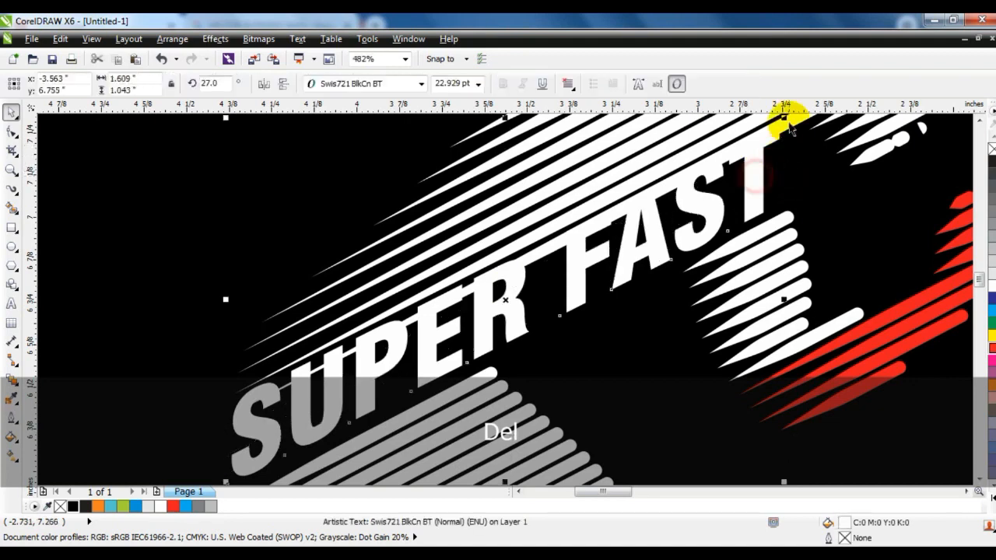
pyautogui.moveTo(785, 119); pyautogui.dragTo(747, 146)
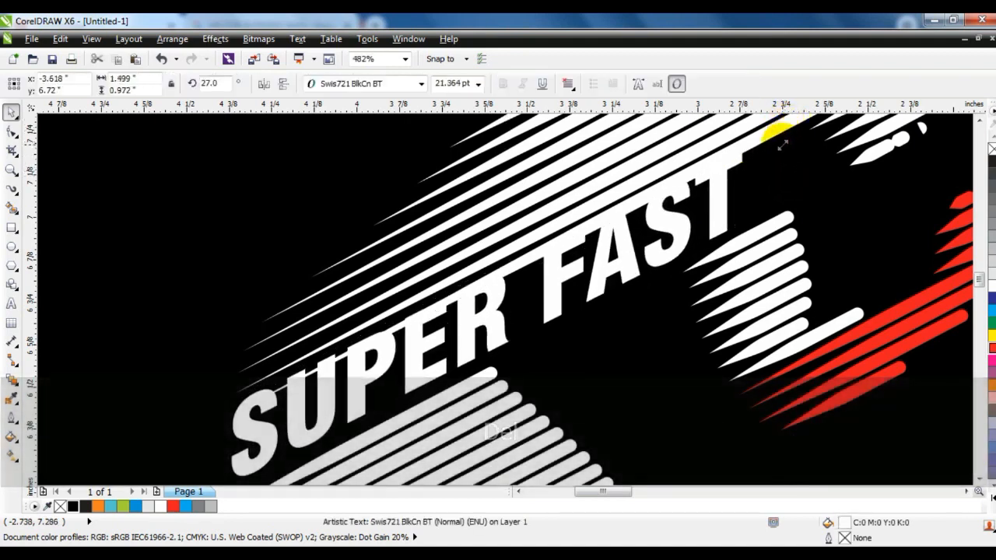
pyautogui.click(730, 213)
pyautogui.moveTo(753, 149); pyautogui.dragTo(705, 182)
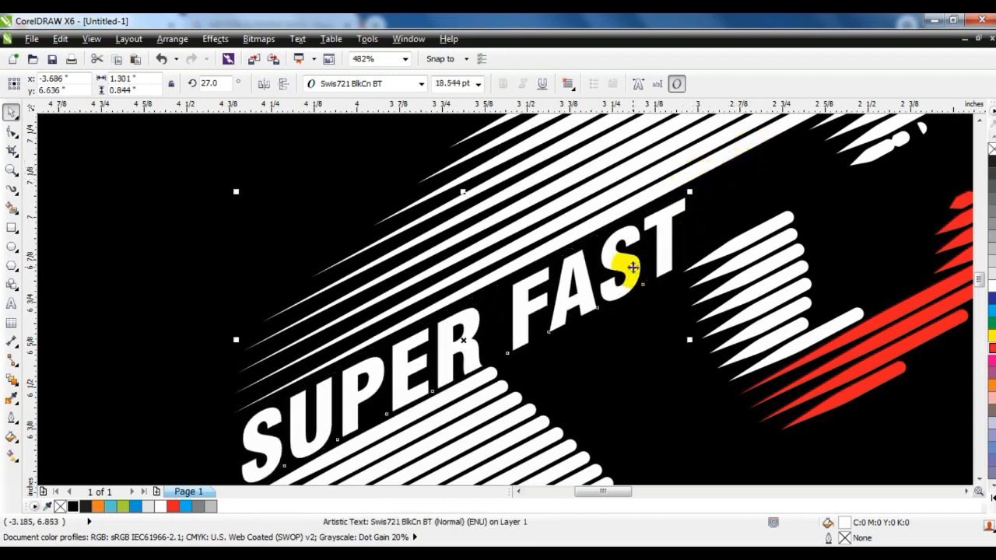
# - Widen the letter spacing of the SUPER FAST text until it reaches above the front upper arm, and clear the selection
pyautogui.click(11, 130)
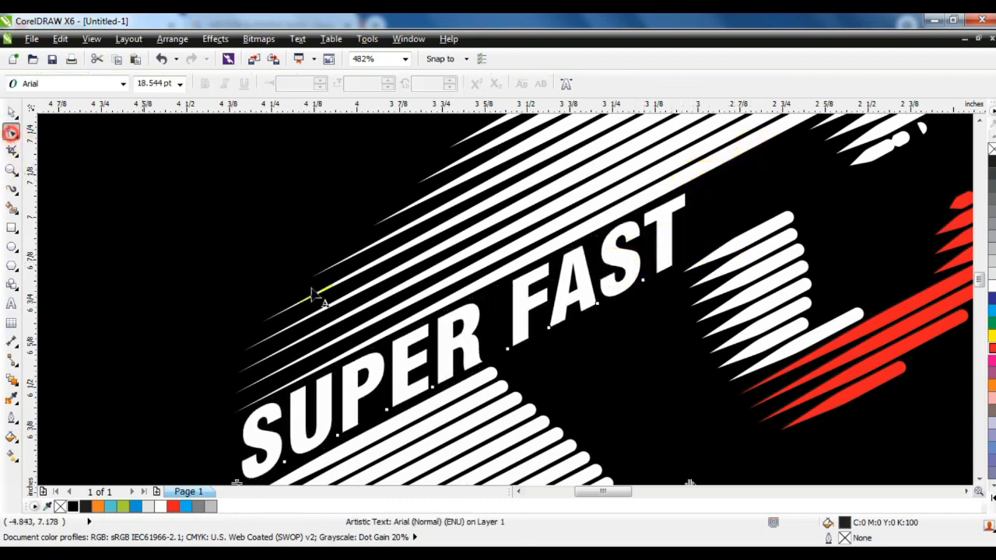
pyautogui.press('F3')
pyautogui.moveTo(636, 383); pyautogui.dragTo(694, 339)
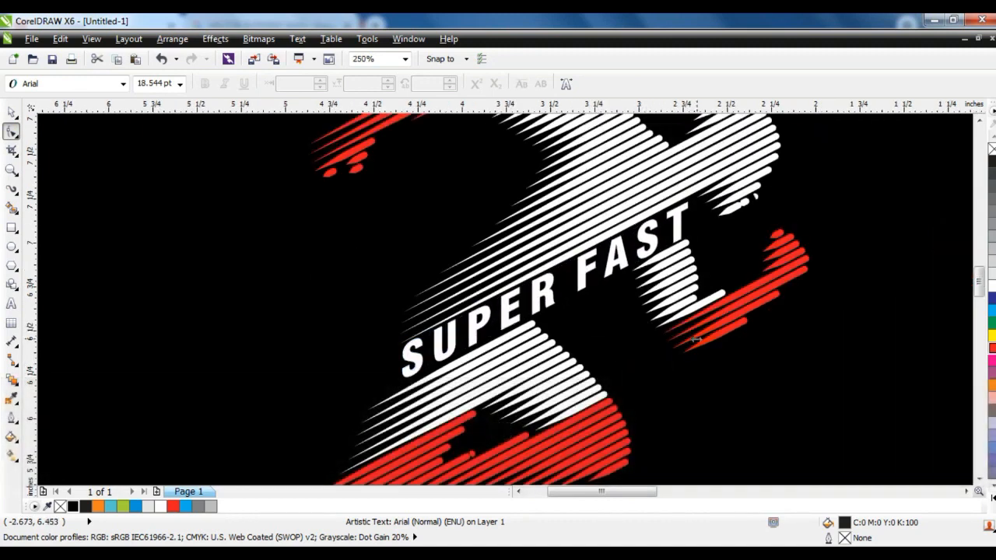
pyautogui.click(12, 131)
pyautogui.click(11, 114)
pyautogui.press('F3')
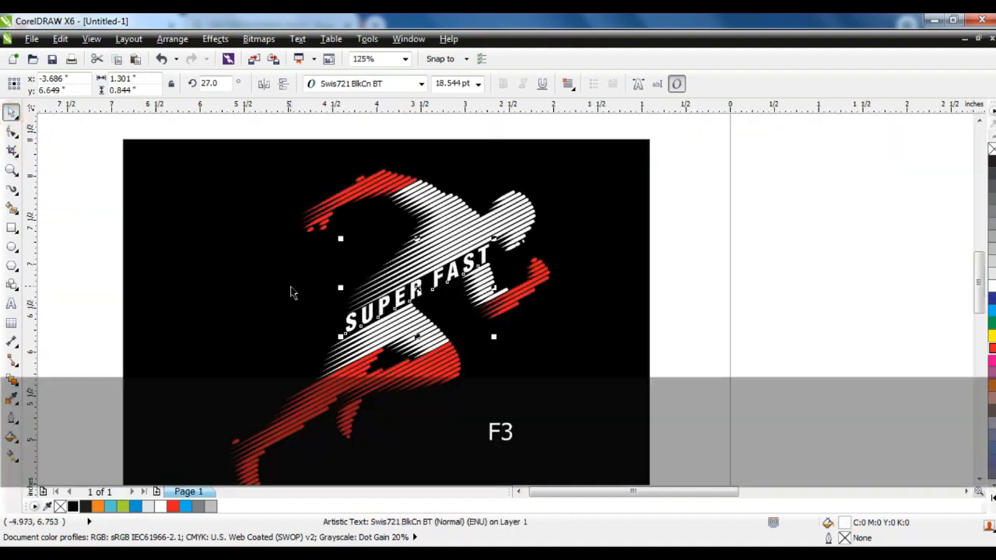
pyautogui.press('F3')
pyautogui.click(427, 366)
pyautogui.hotkey('shift', 'F2')
pyautogui.press('Escape')
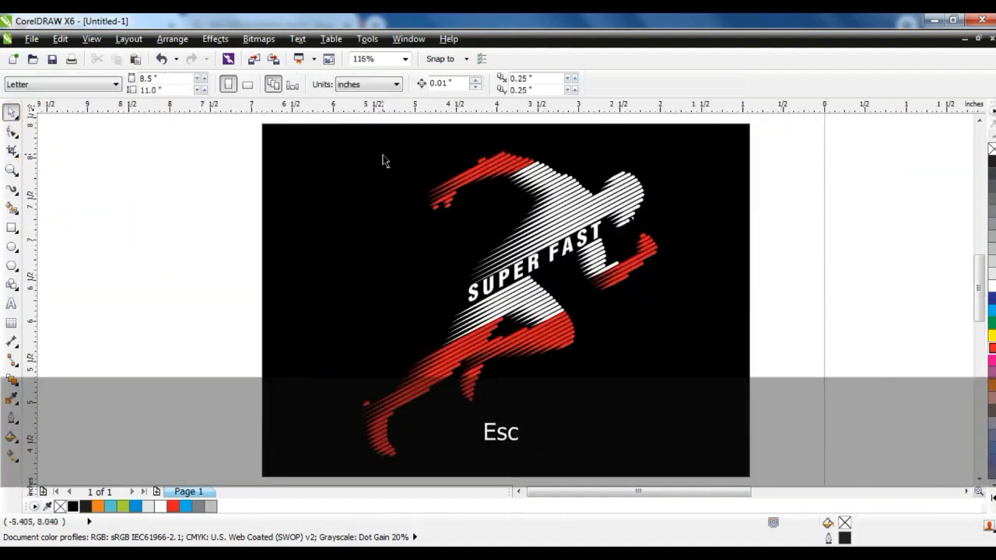